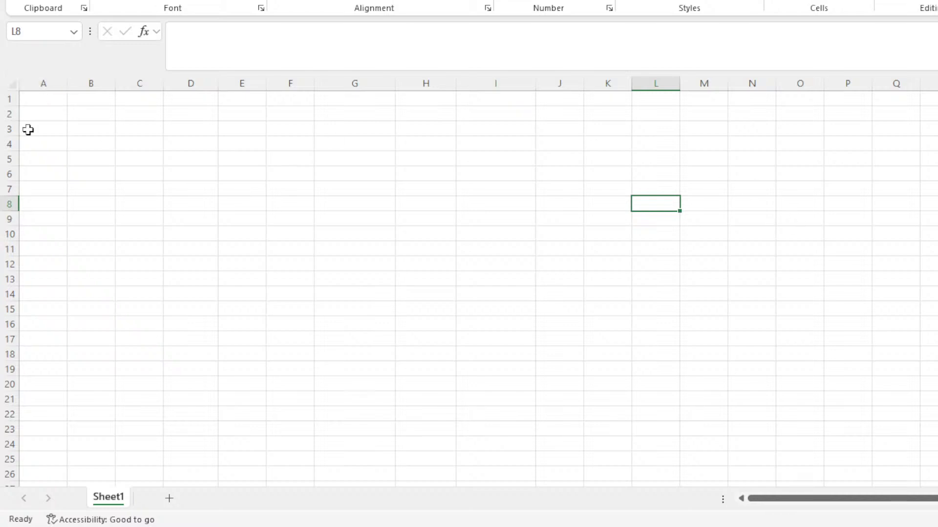
Select individual cells around the blank sheet, including F2, E3, D4, J2, D2 and F5, to examine the cell grid
left_click(36, 97)
left_click(312, 111)
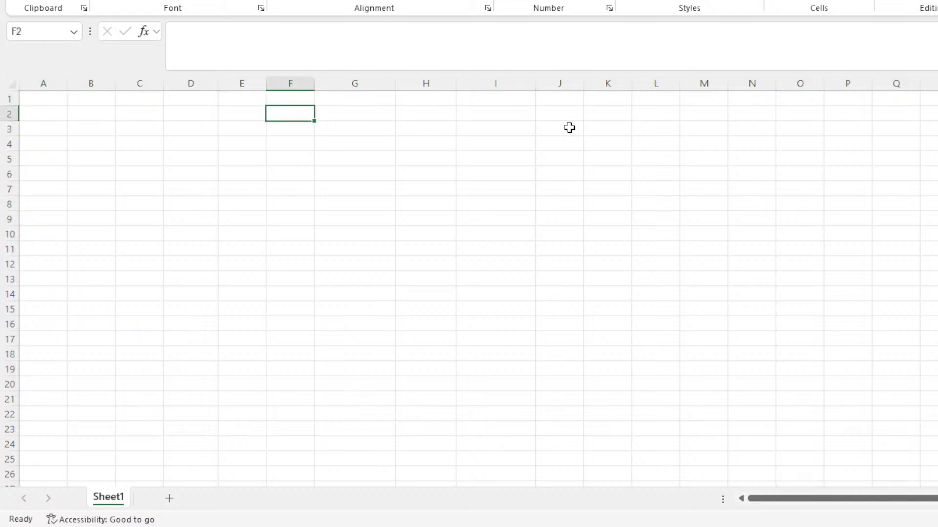
left_click(570, 128)
left_click(232, 133)
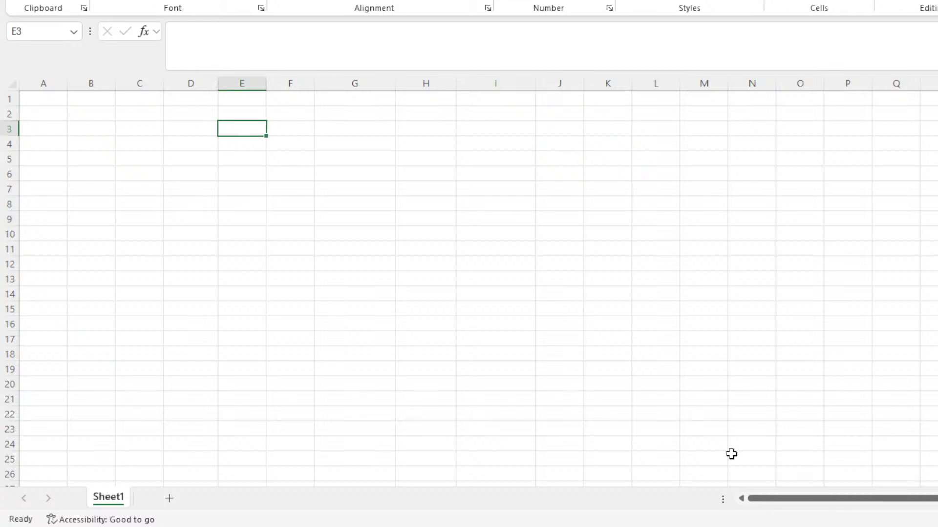
left_click(214, 144)
left_click(136, 98)
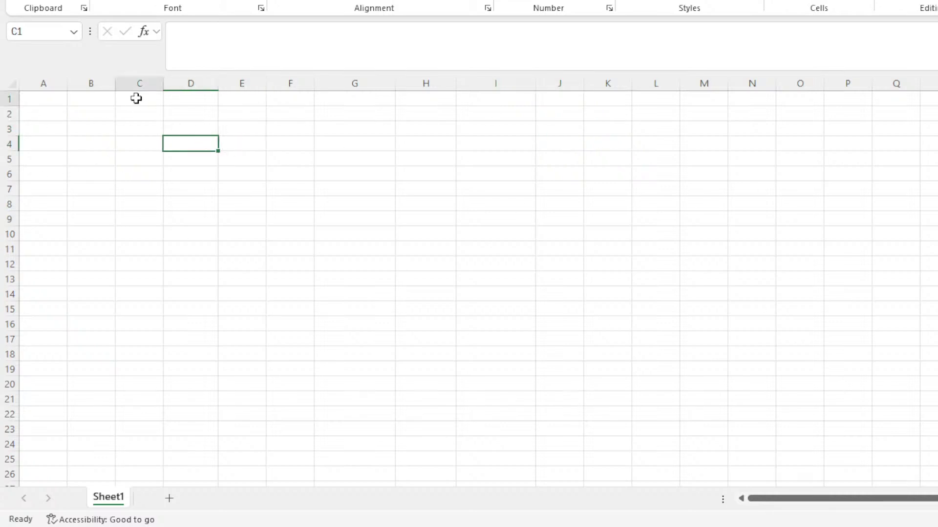
left_click(98, 153)
left_click(272, 107)
left_click(408, 118)
left_click(571, 119)
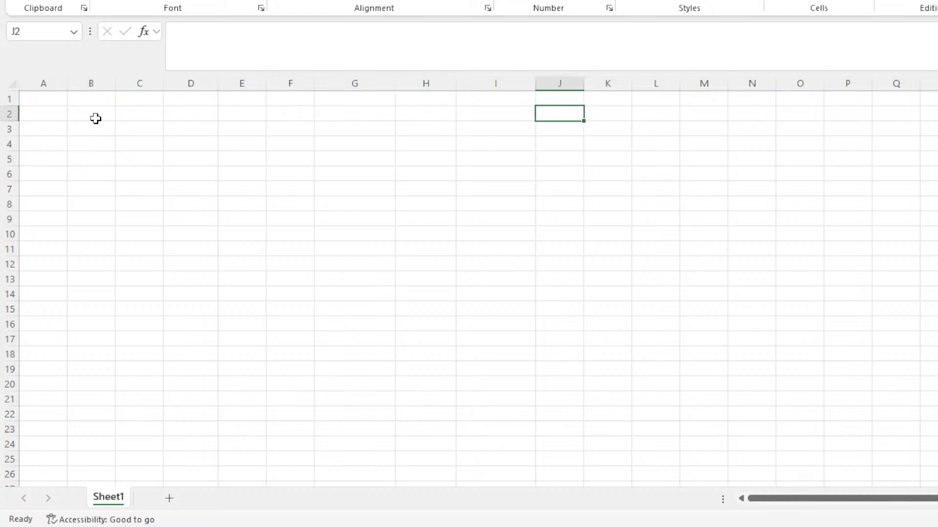
left_click(59, 108)
left_click(39, 95)
left_click(184, 109)
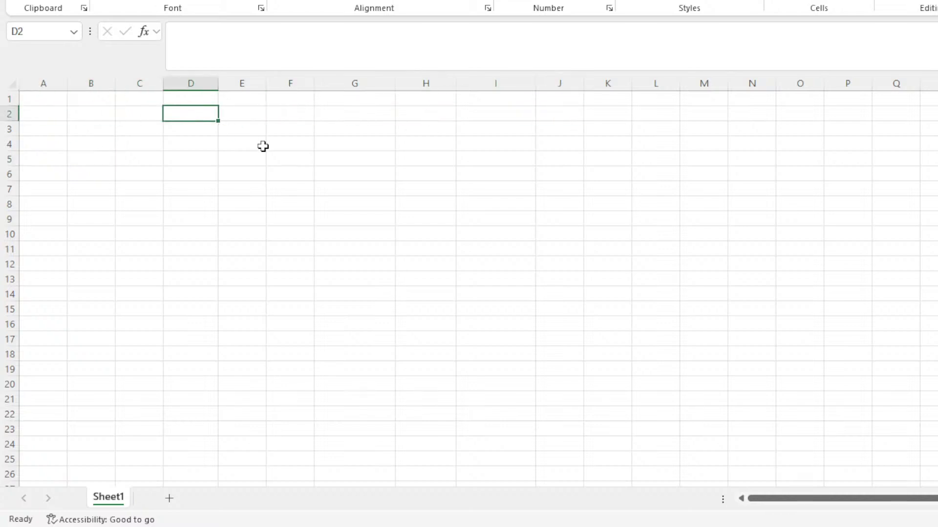
left_click(271, 157)
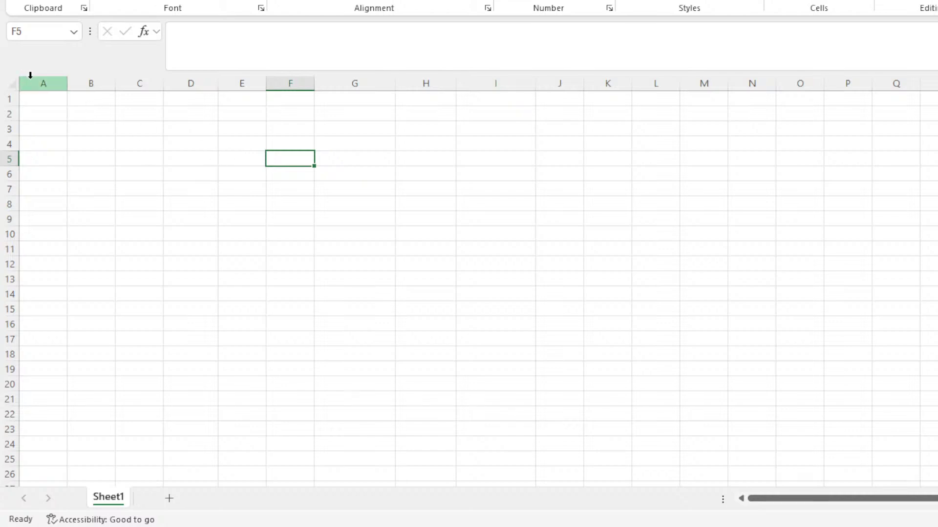
Select whole columns A through G one at a time to examine how columns are lettered
left_click(46, 83)
left_click(77, 83)
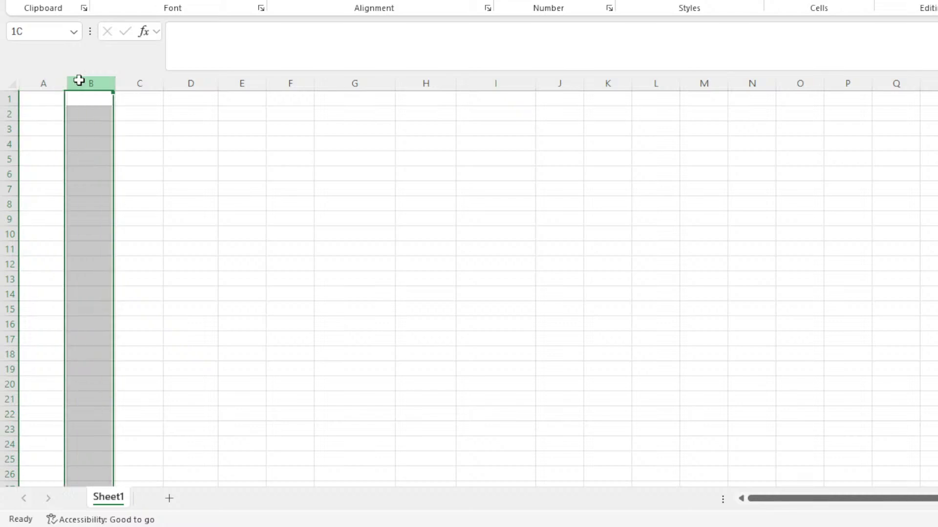
left_click(135, 83)
left_click(184, 83)
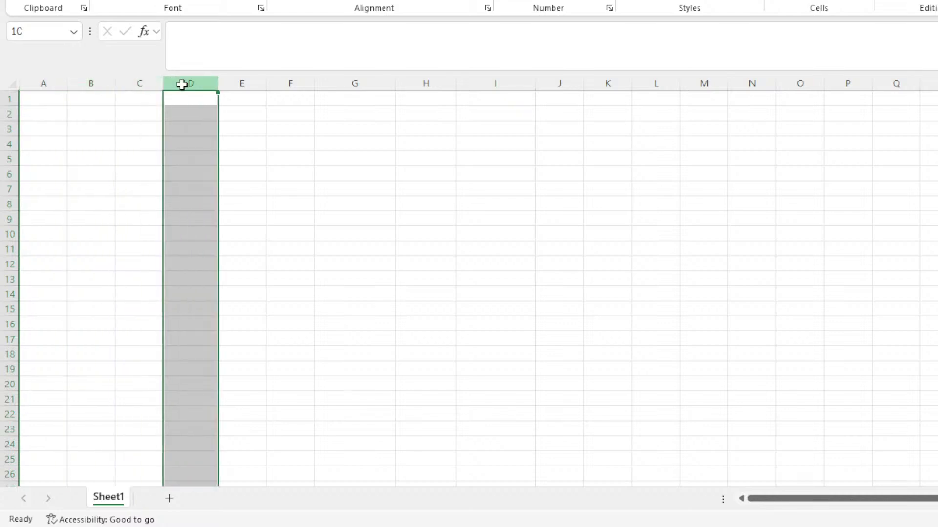
left_click(249, 83)
left_click(278, 83)
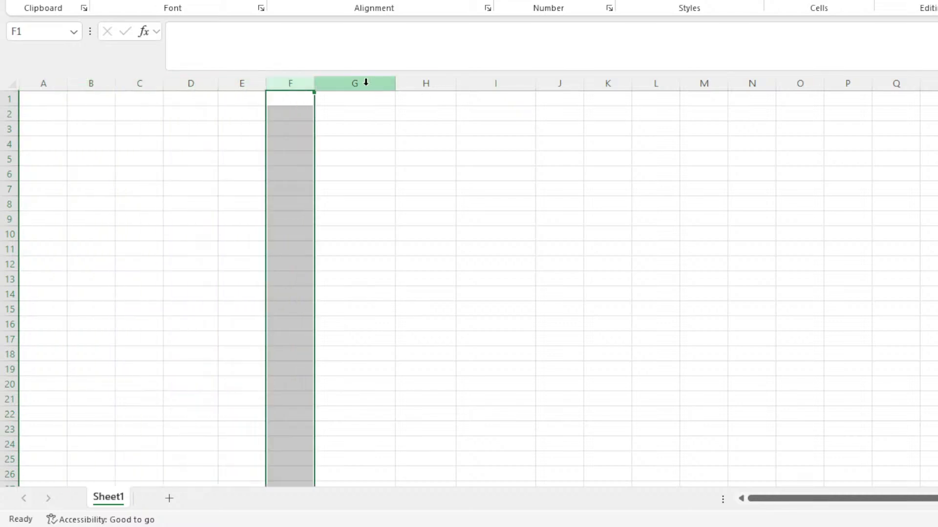
left_click(386, 83)
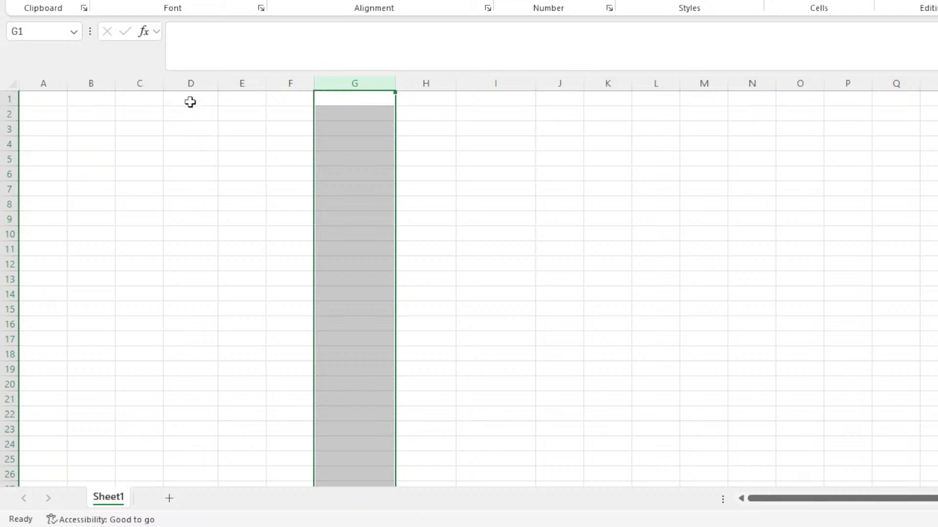
Select each whole column from A to I in turn, going through the sequence twice
left_click(45, 84)
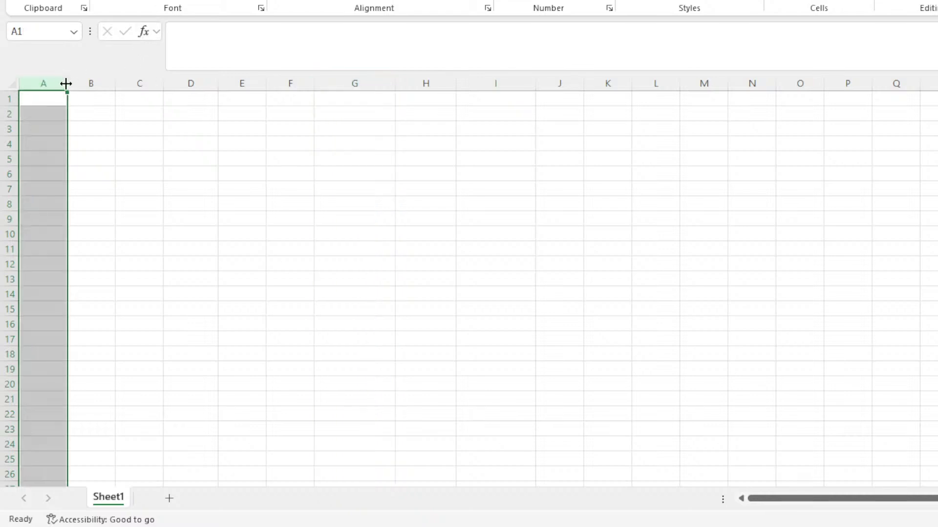
left_click(92, 83)
left_click(141, 84)
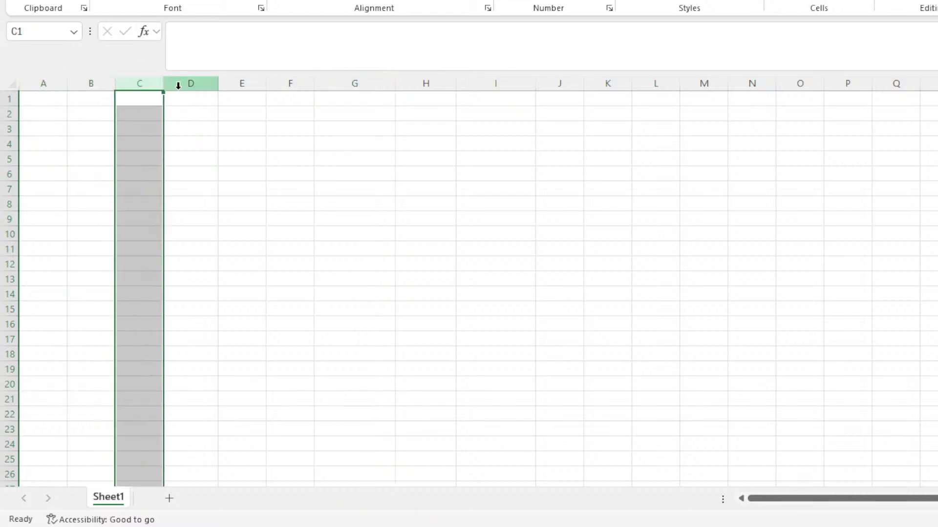
left_click(188, 84)
left_click(246, 84)
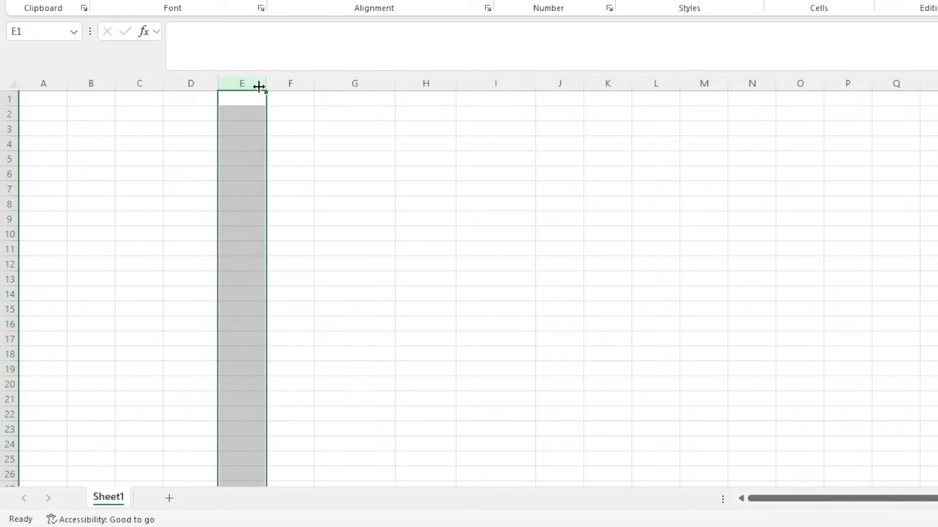
left_click(286, 83)
left_click(345, 84)
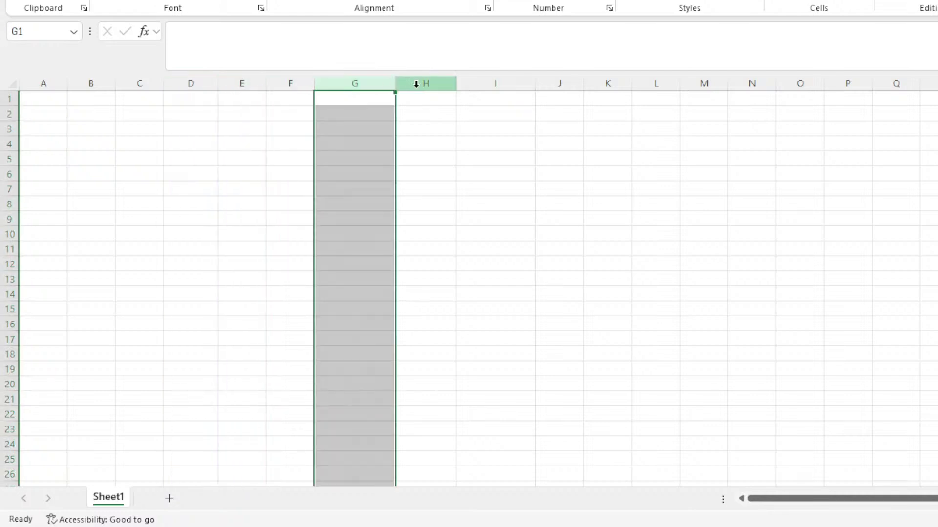
left_click(420, 83)
left_click(492, 83)
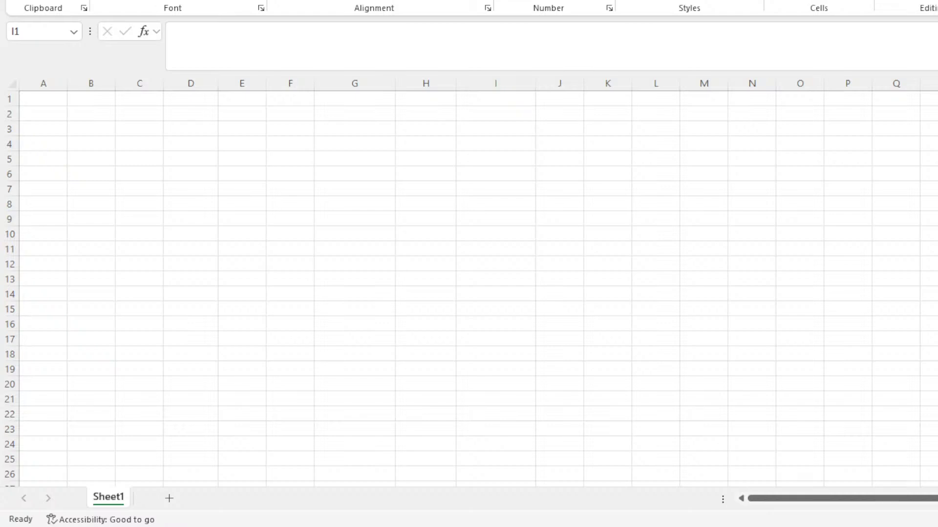
left_click(47, 81)
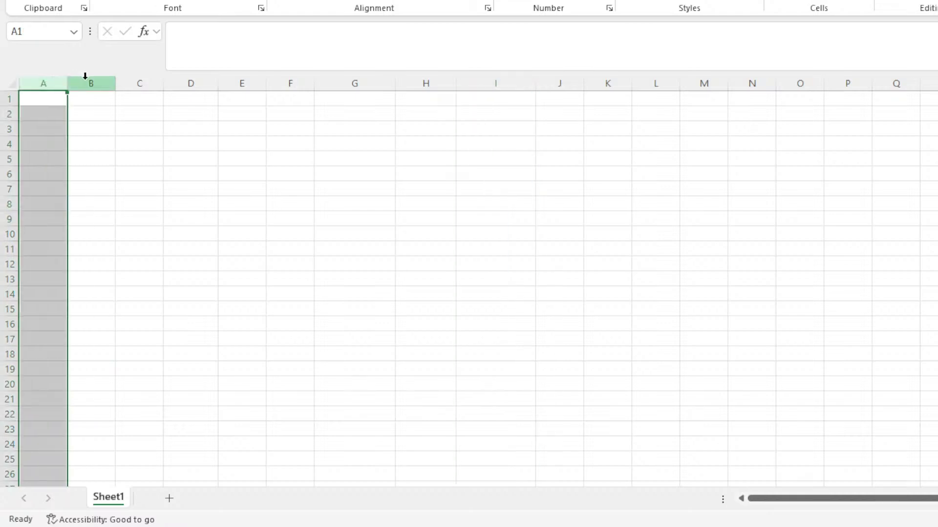
left_click(85, 78)
left_click(138, 84)
left_click(203, 80)
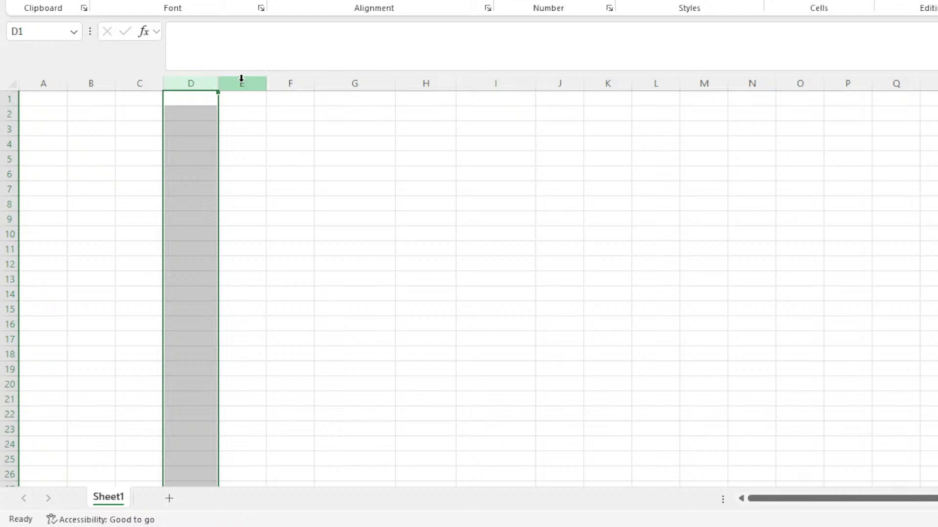
left_click(241, 80)
left_click(297, 82)
left_click(361, 82)
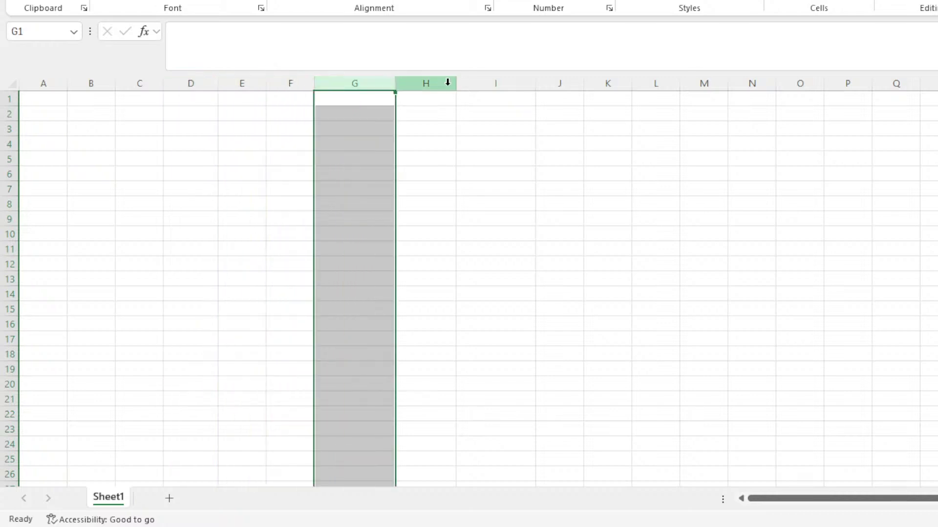
left_click(448, 82)
left_click(506, 83)
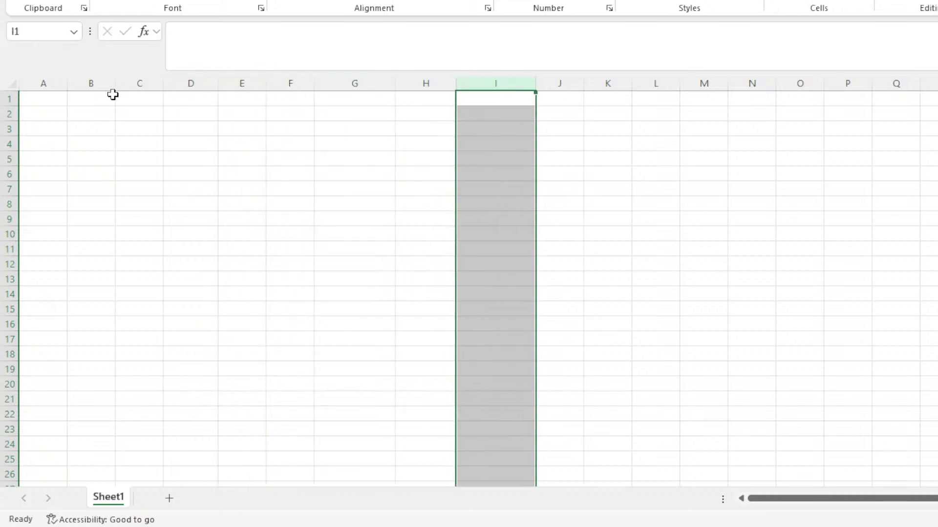
Select whole rows 1 through 8 one at a time to examine how rows are numbered
left_click(6, 98)
left_click(6, 114)
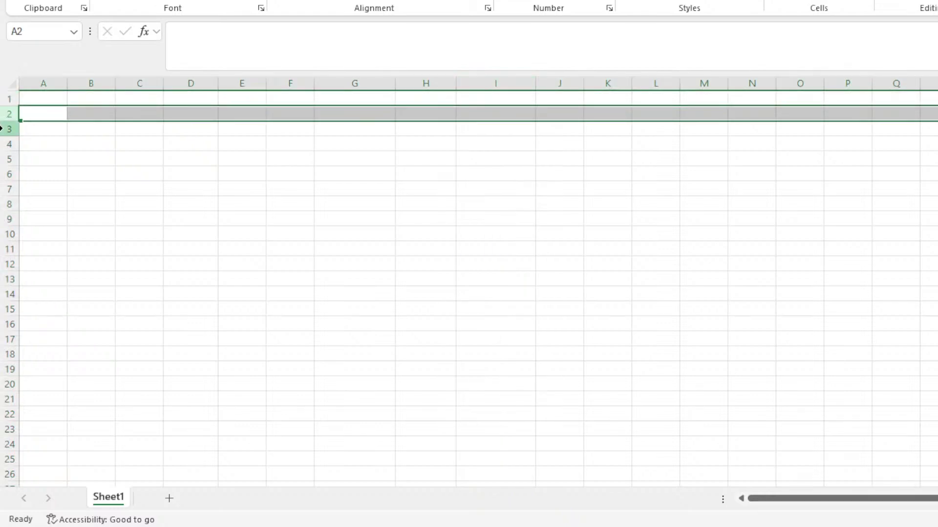
left_click(3, 129)
left_click(7, 143)
left_click(9, 159)
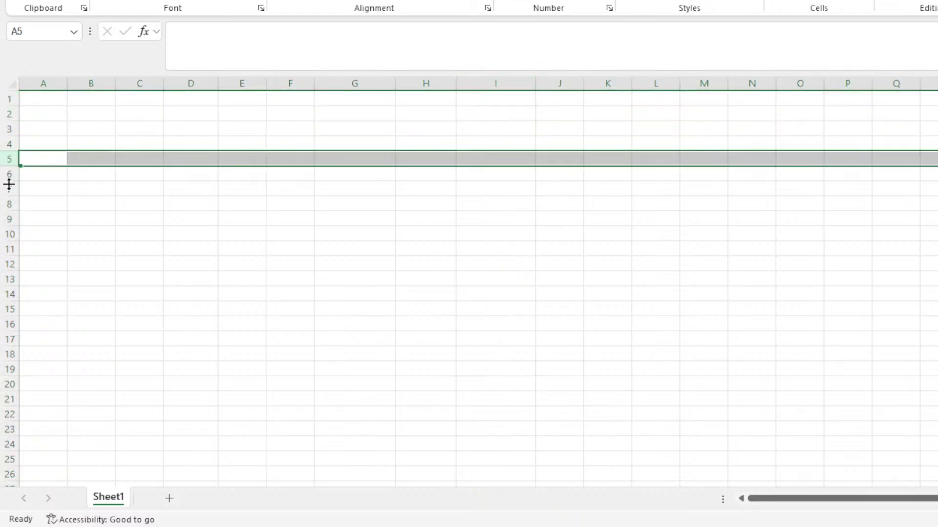
left_click(9, 174)
left_click(8, 189)
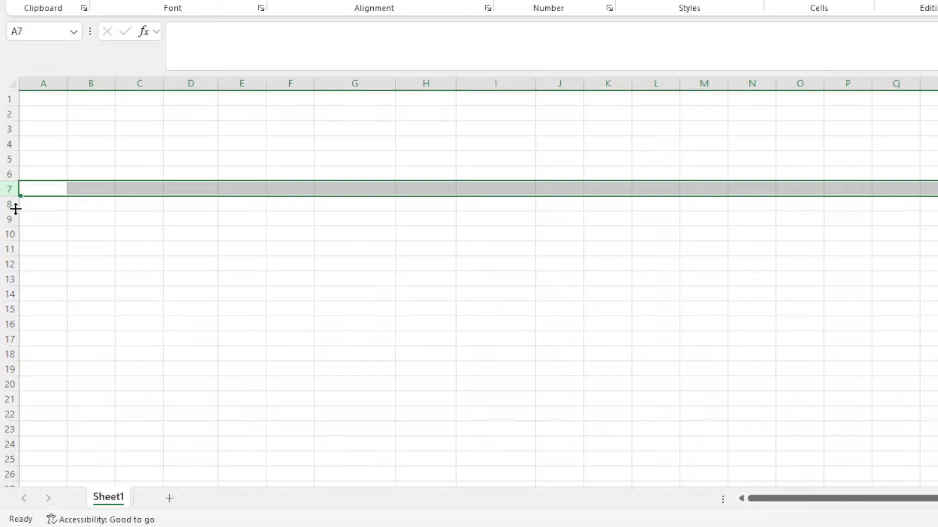
left_click(7, 204)
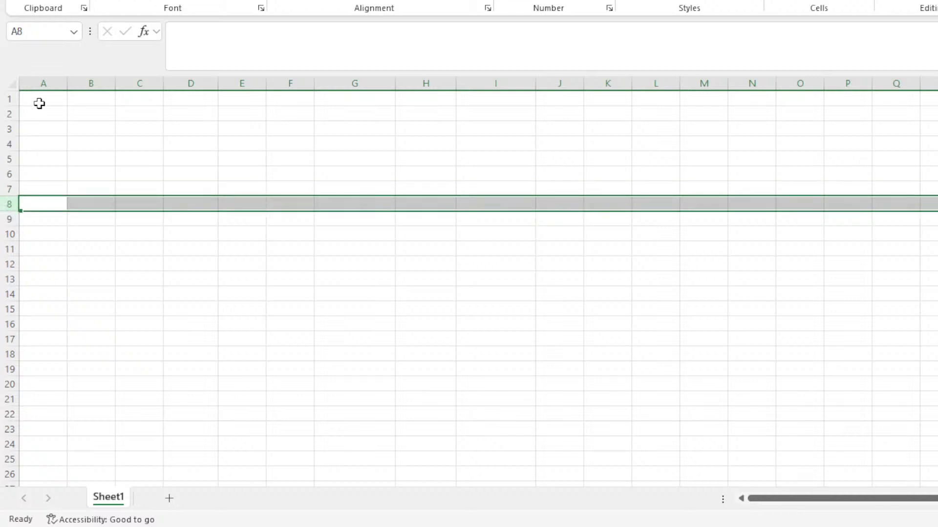
Examine how cell addresses combine column and row by selecting A1, column A, B1, column B, row 1 and C1
left_click(39, 103)
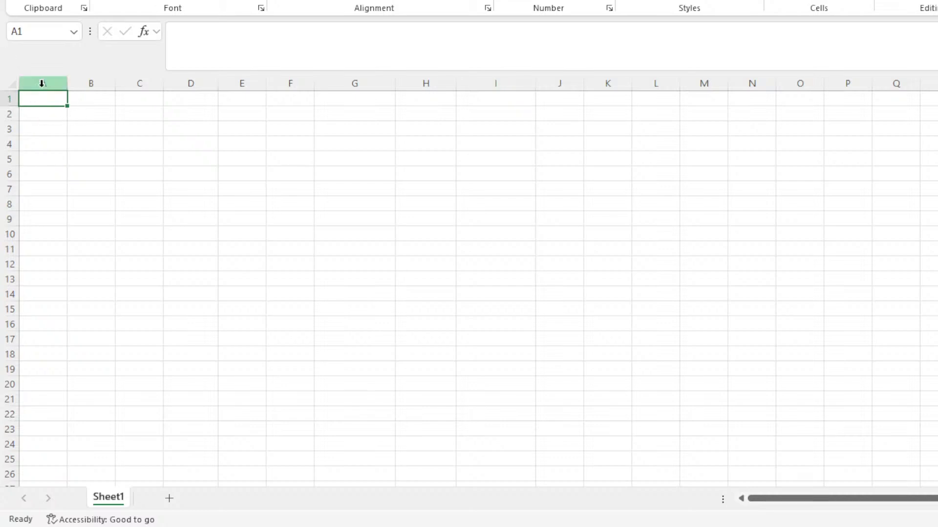
left_click(42, 83)
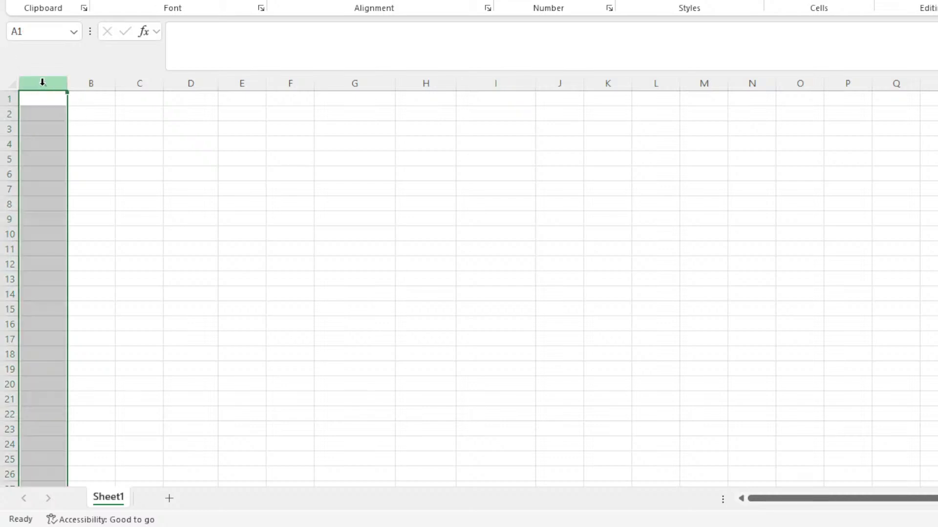
left_click(85, 100)
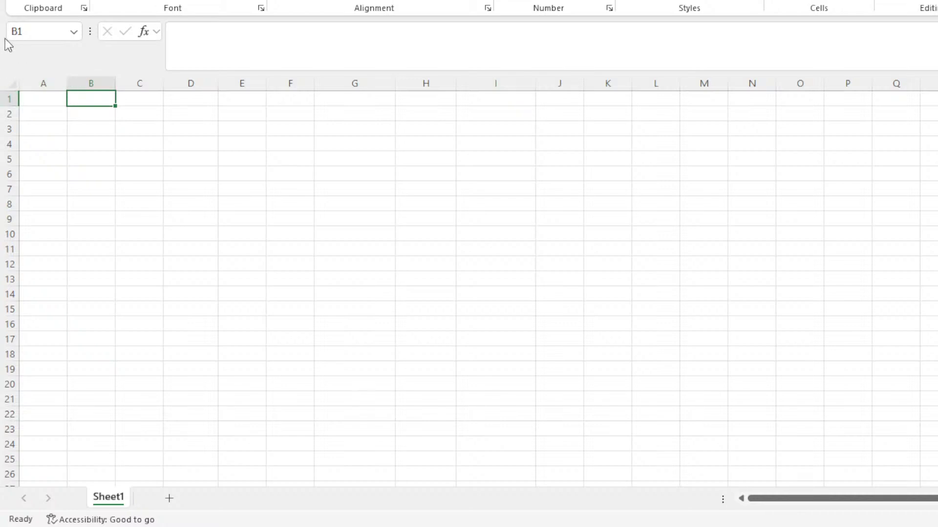
left_click(83, 83)
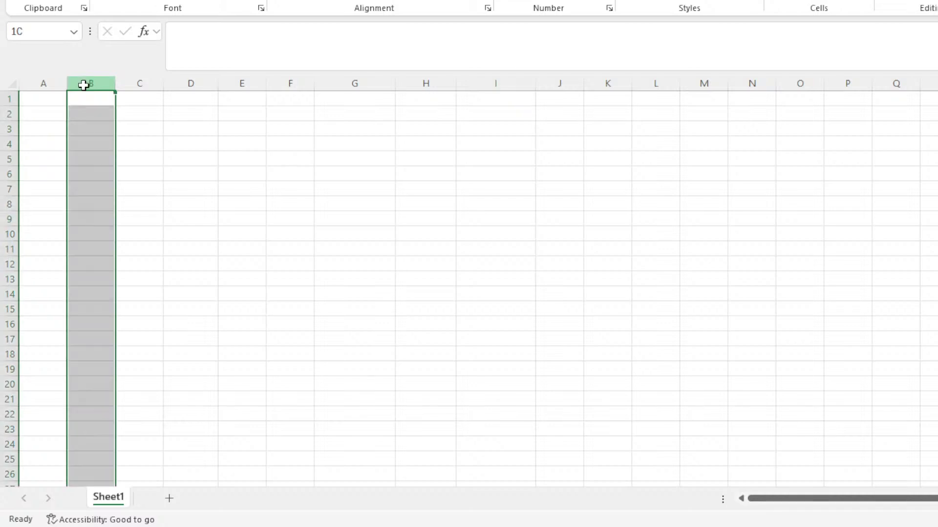
left_click(8, 98)
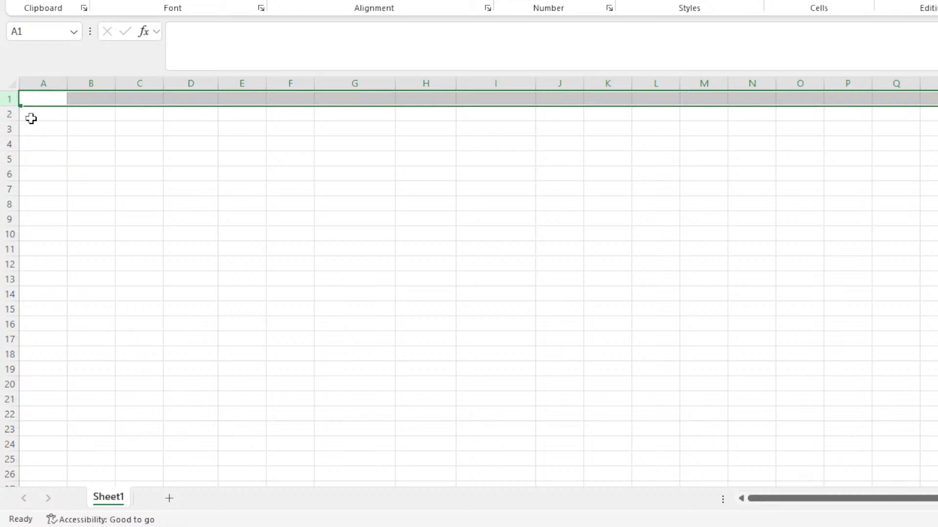
left_click(142, 100)
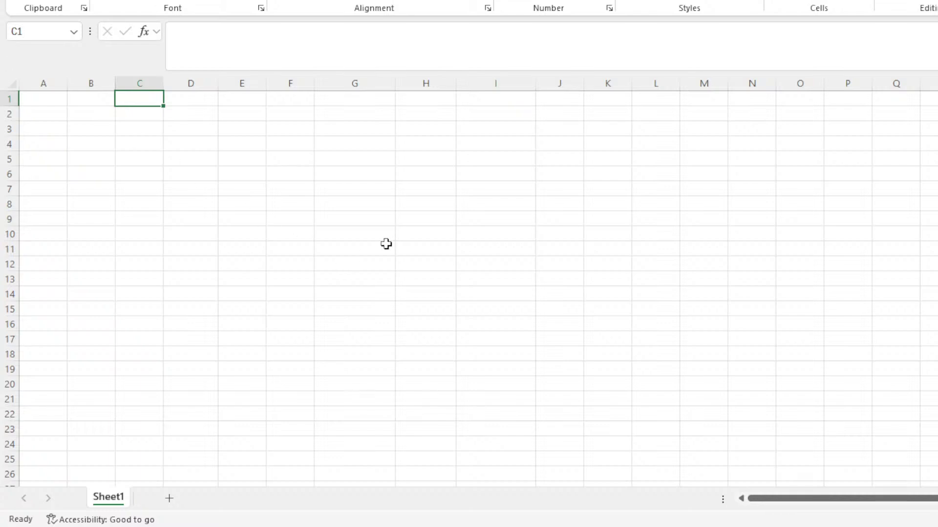
Select scattered single cells, including H8, J4, A1, D3, G3, H6 and C6, to examine their cell references
left_click(434, 208)
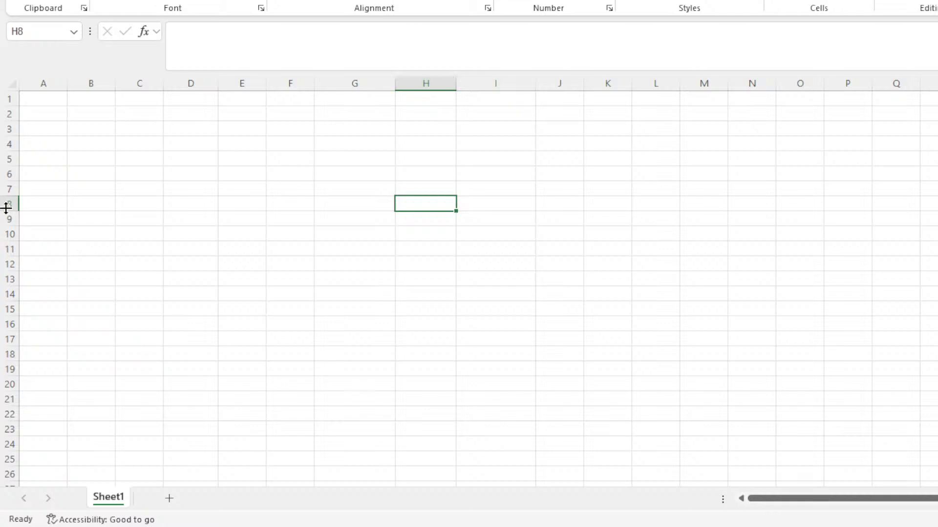
left_click(562, 141)
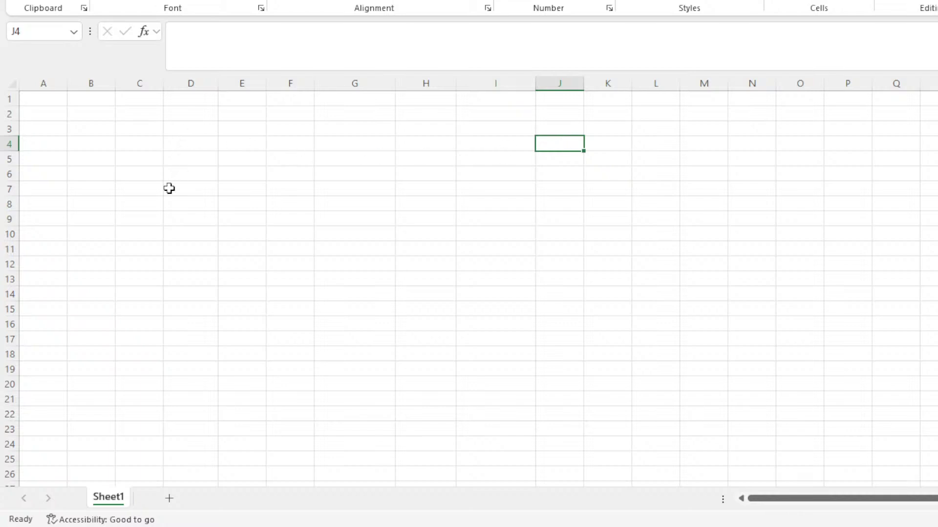
left_click(44, 104)
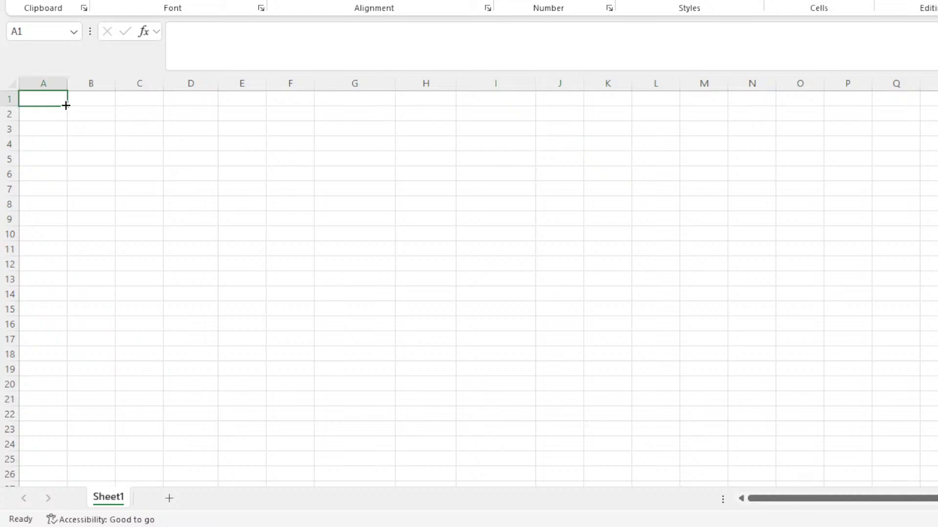
left_click(90, 103)
left_click(195, 131)
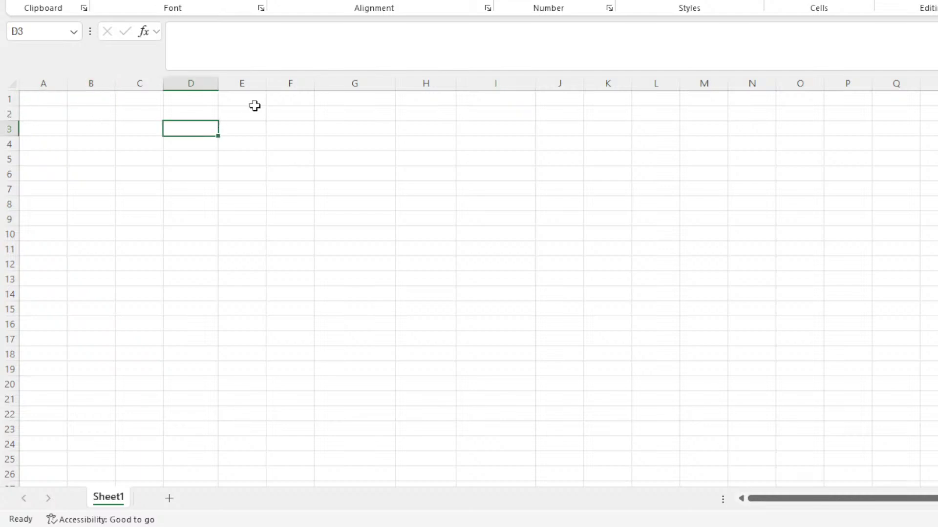
left_click(252, 101)
left_click(333, 132)
left_click(423, 168)
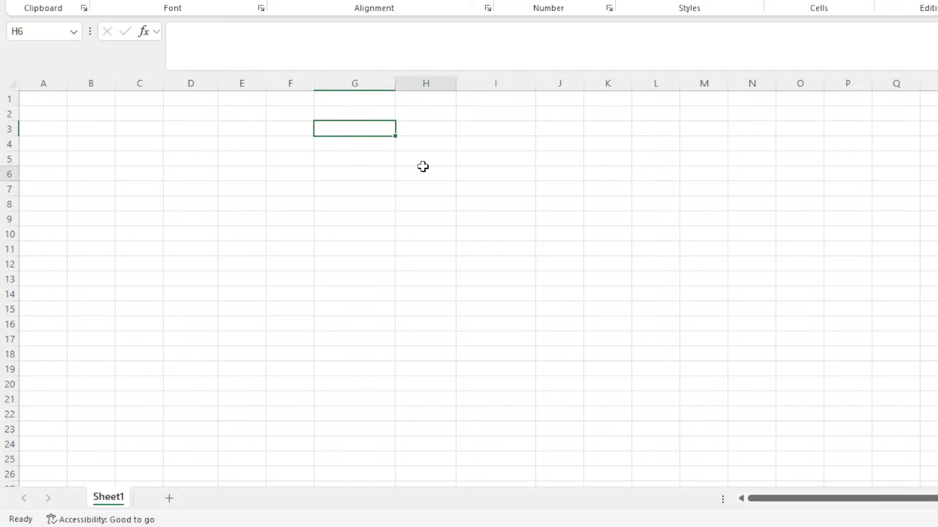
left_click(310, 188)
left_click(193, 144)
left_click(153, 169)
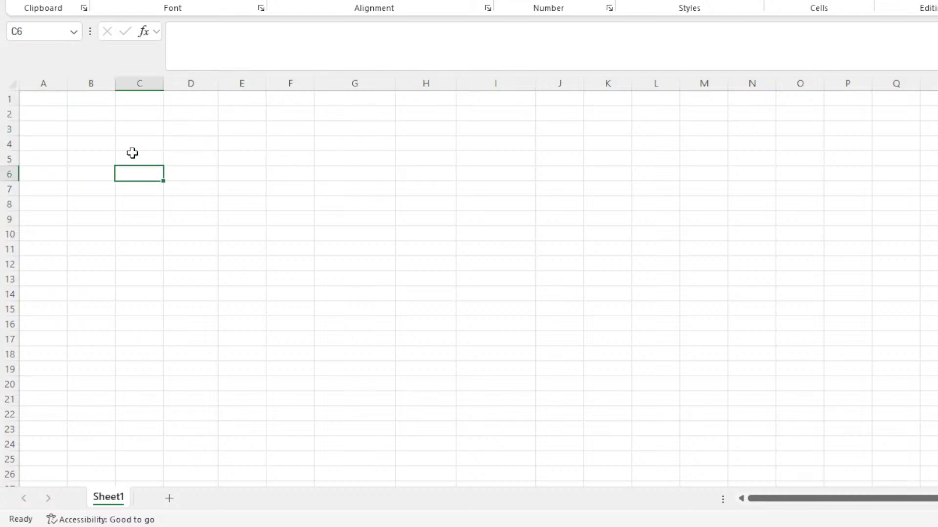
Select cells B3 and D3 on Sheet1 to examine individual cells as places for data
left_click(105, 128)
left_click(166, 129)
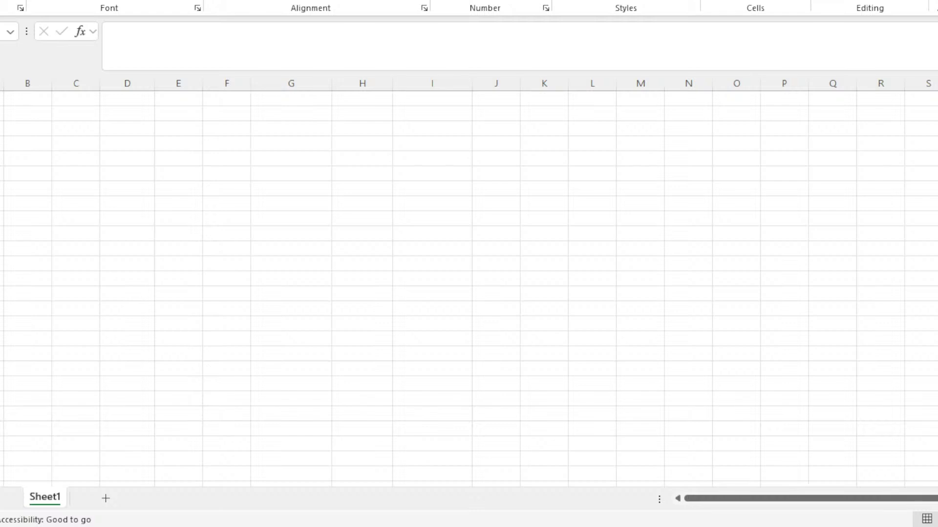
left_click(127, 128)
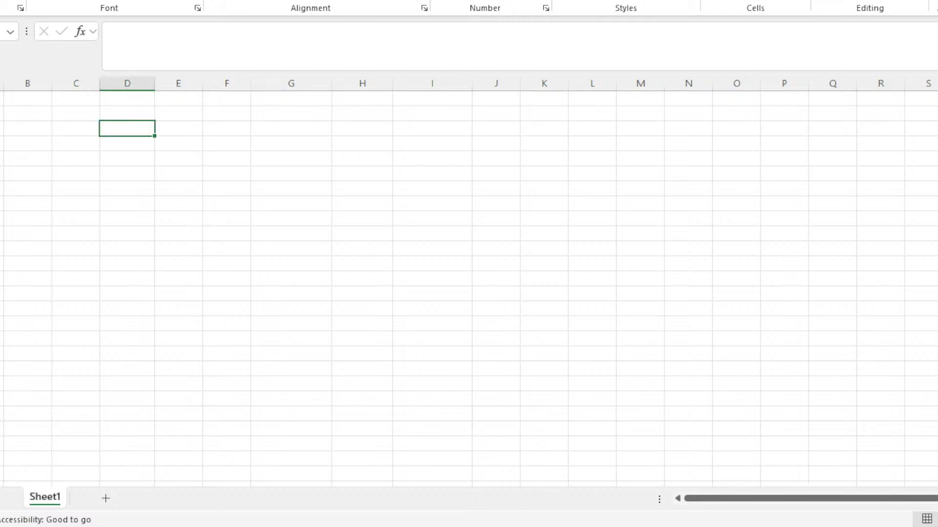
key("Home")
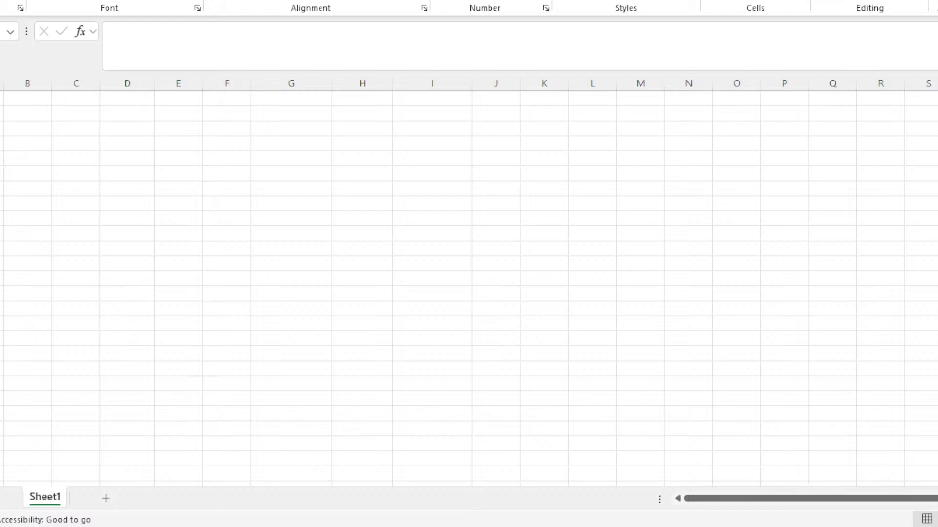
Add four new blank worksheets after Sheet1, leaving Sheet1's name as it is
double_click(46, 499)
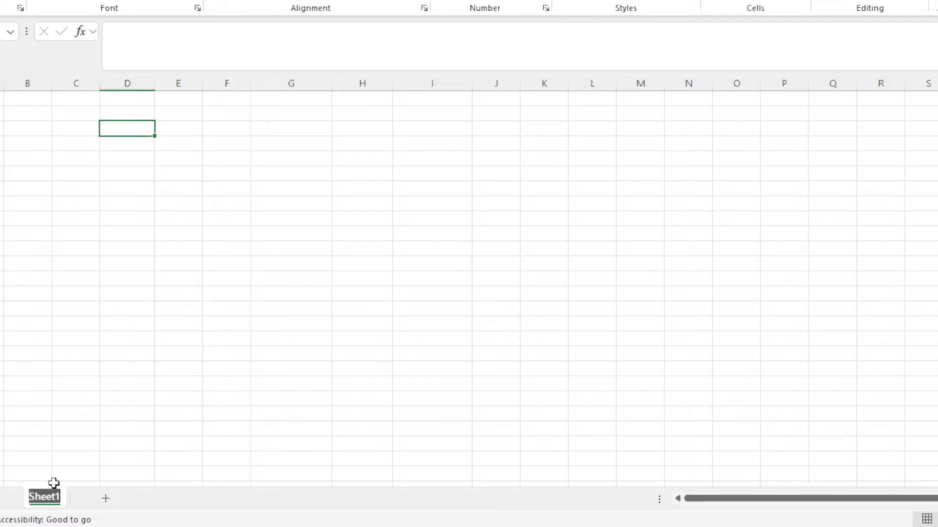
left_click(45, 468)
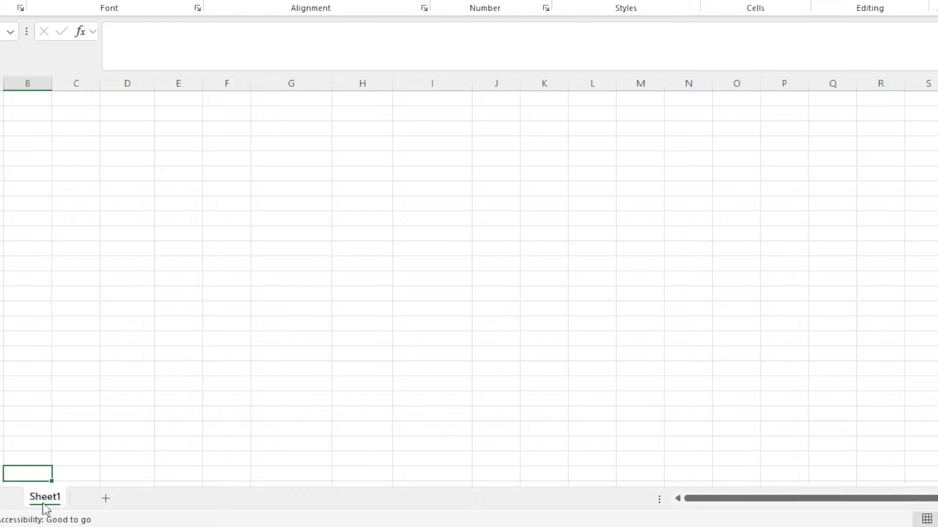
left_click(106, 499)
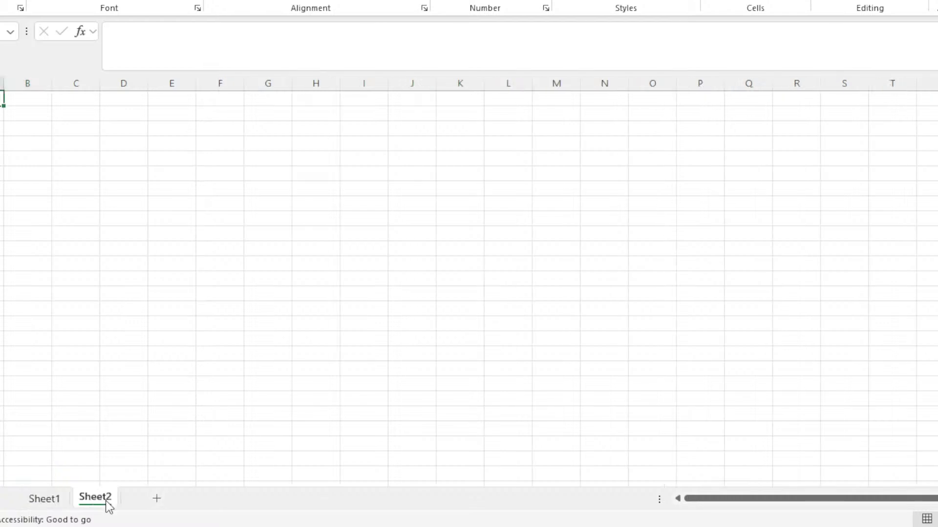
left_click(156, 503)
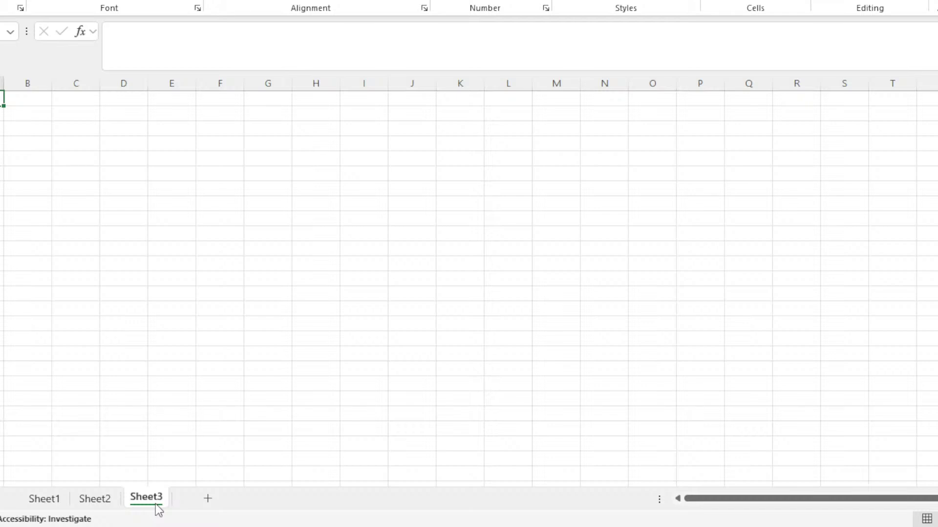
left_click(206, 503)
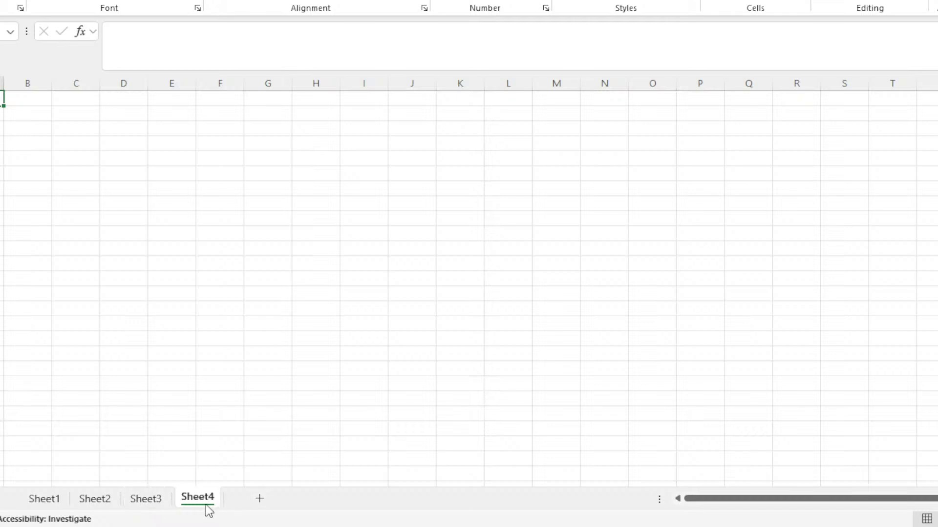
left_click(261, 503)
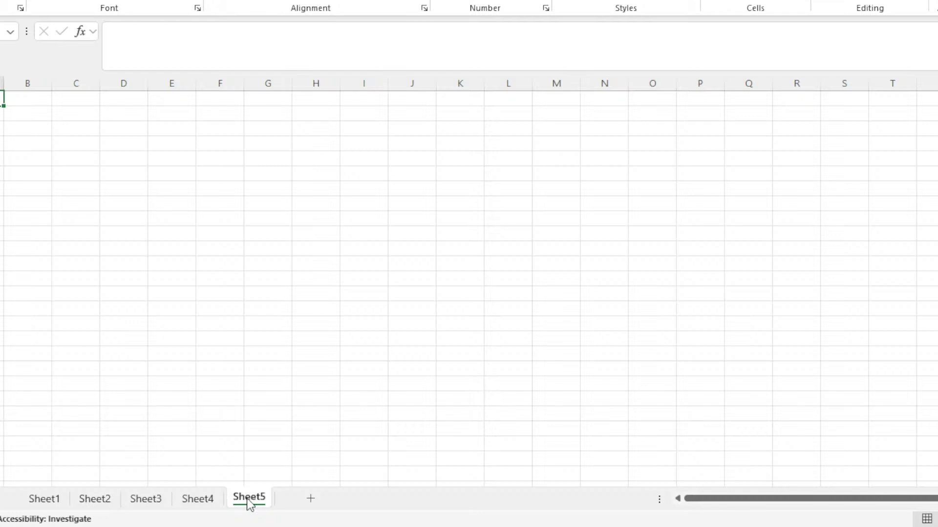
View Sheet1, Sheet2, Sheet3 and Sheet4 in turn, then return to Sheet1
left_click(49, 501)
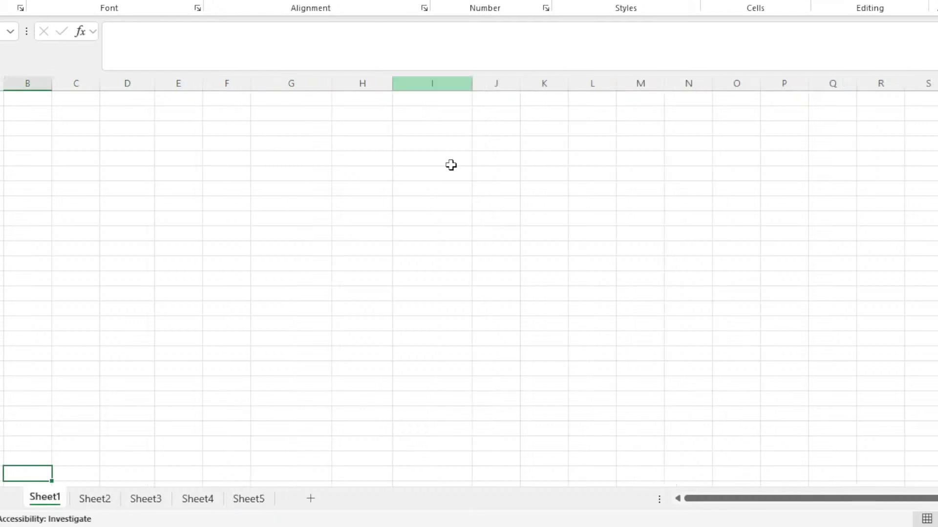
left_click(109, 505)
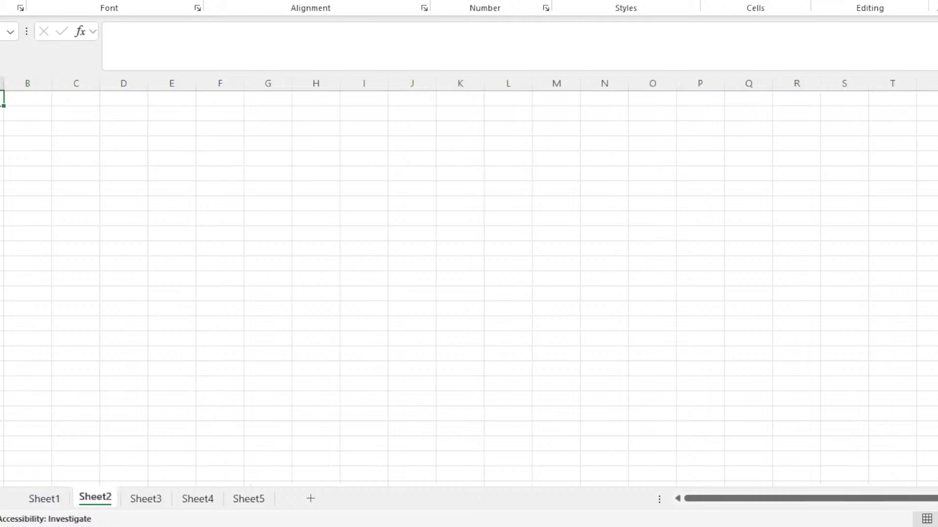
left_click(150, 503)
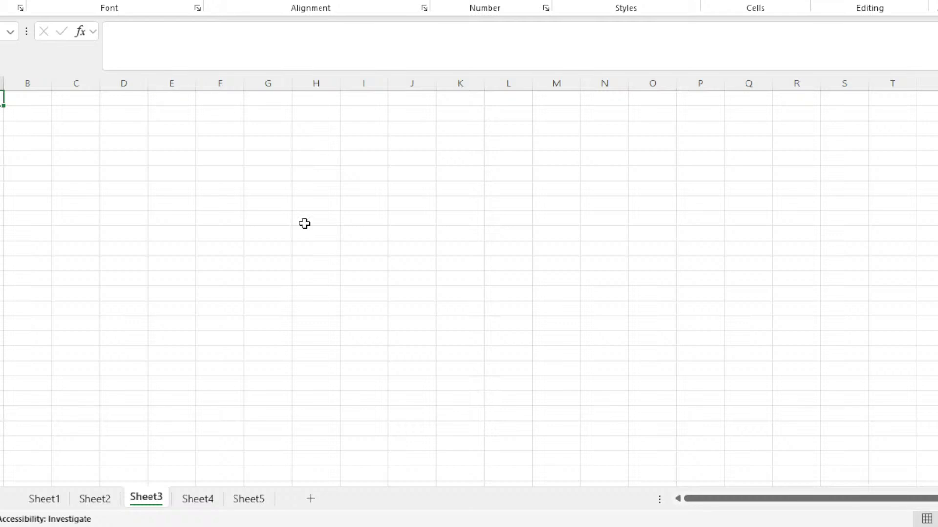
left_click(197, 510)
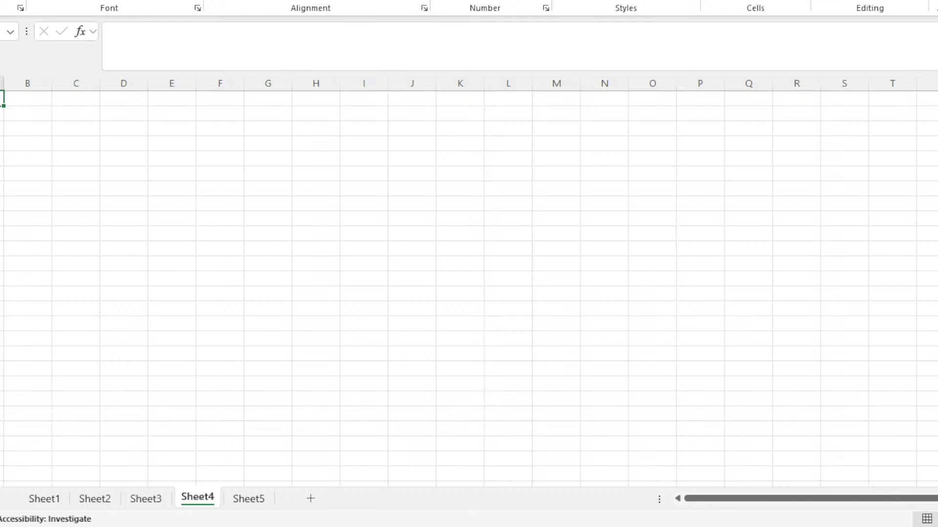
left_click(48, 501)
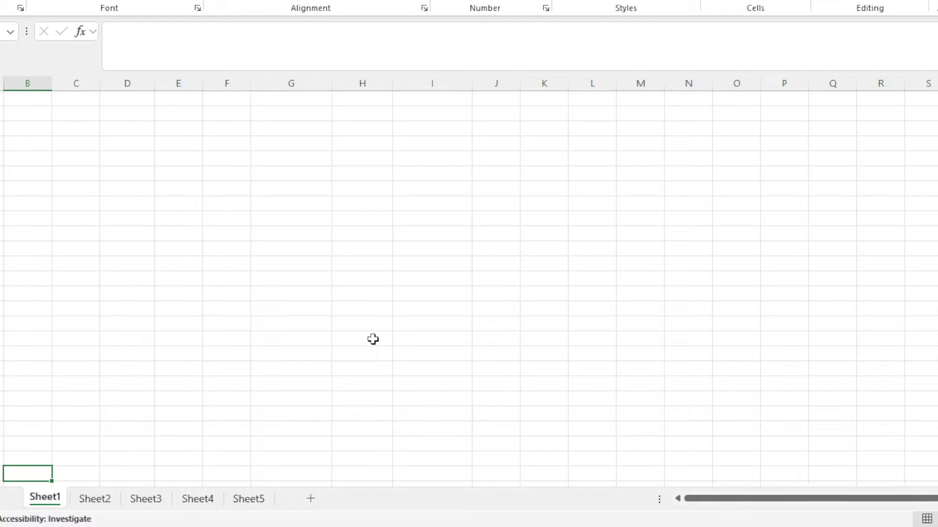
Enter the formula =A1+A2 in cell D3 of Sheet1
left_click(114, 132)
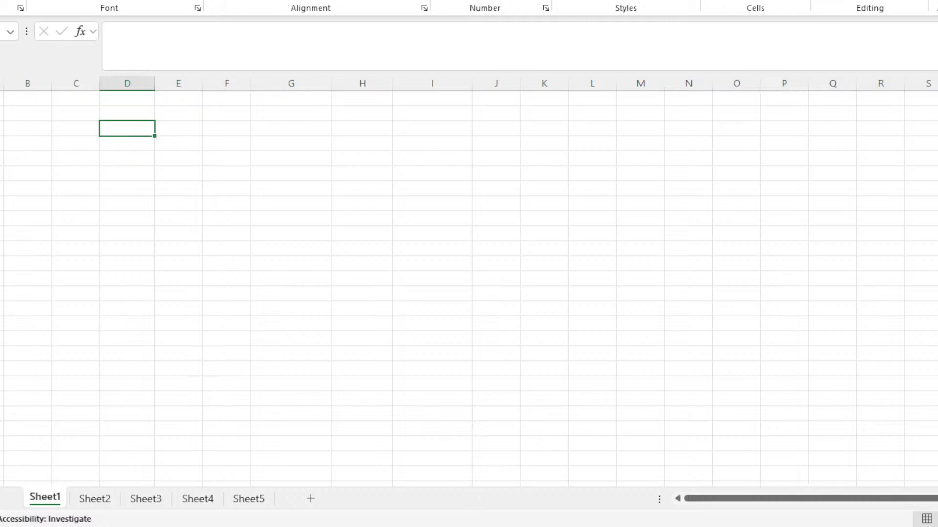
key("ctrl+Home")
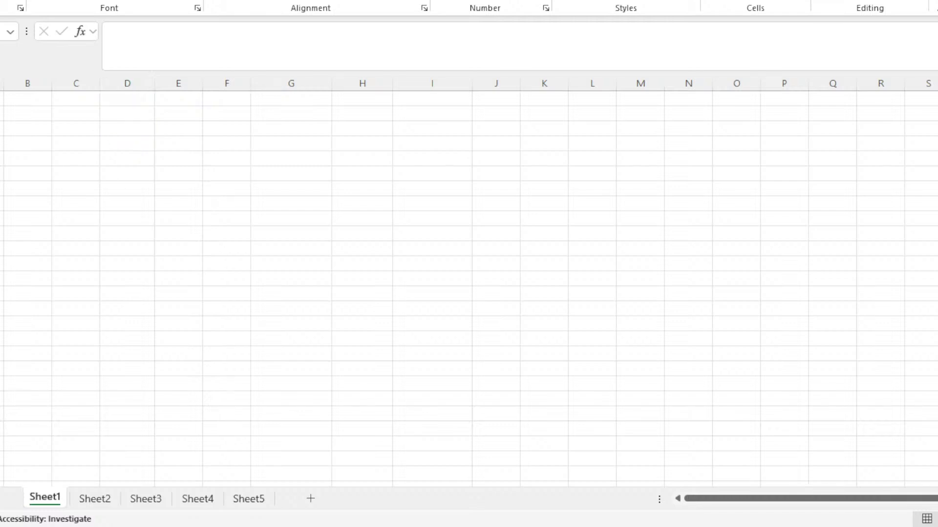
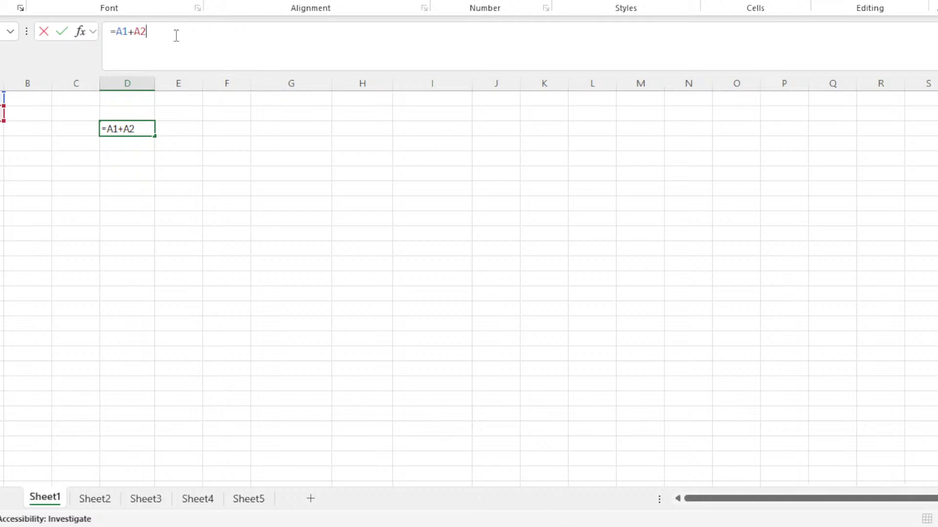
left_click(204, 168)
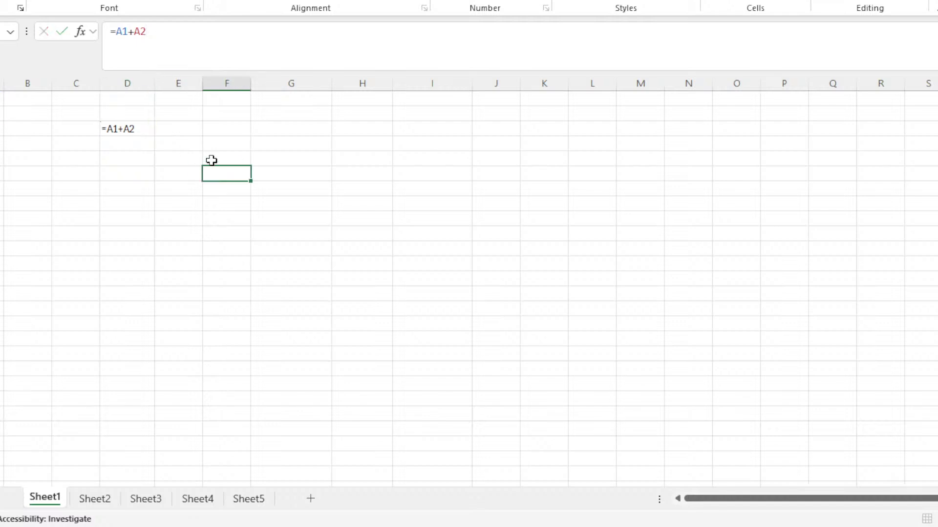
Examine the formula in D3, opening it both inside the cell and in the formula bar without changing it
left_click(135, 130)
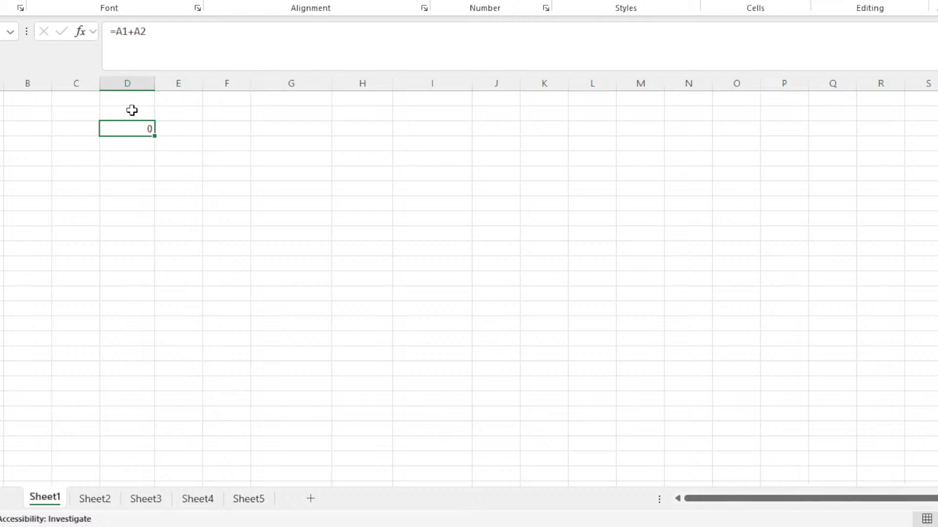
double_click(134, 130)
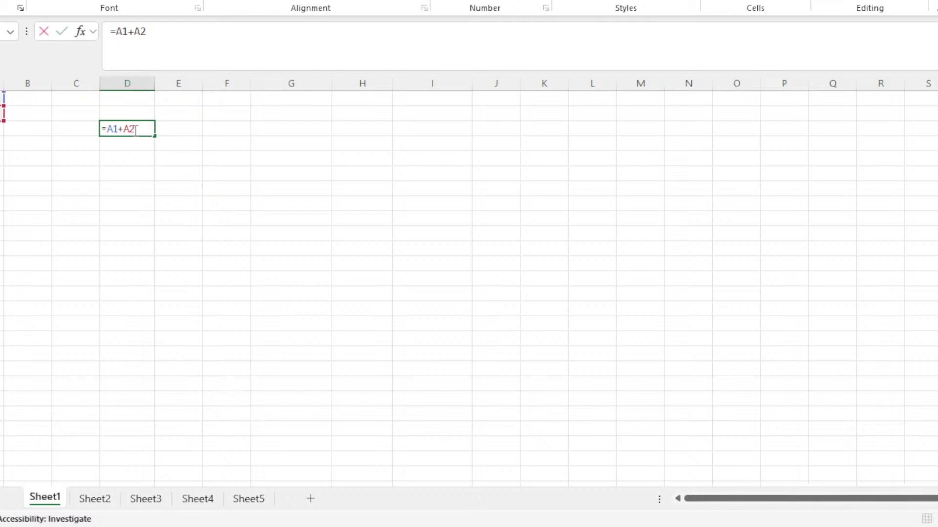
key("Return")
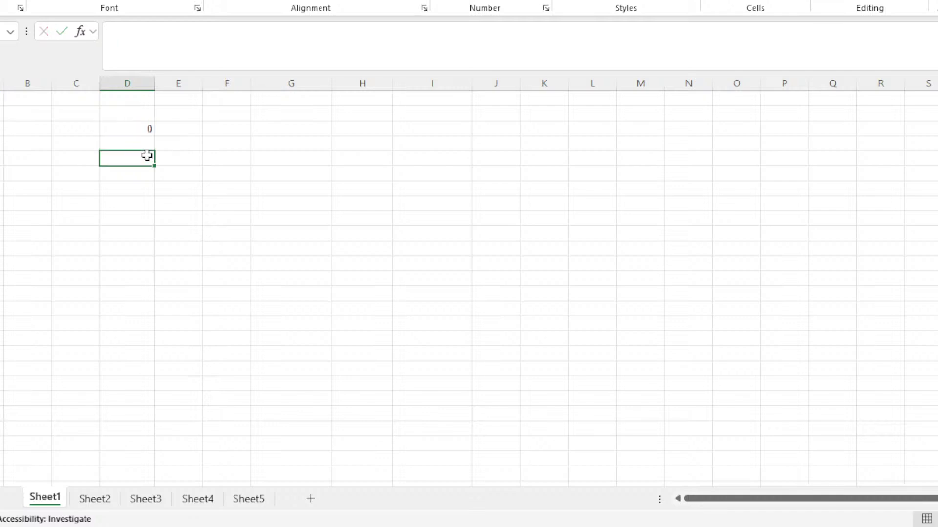
left_click(148, 129)
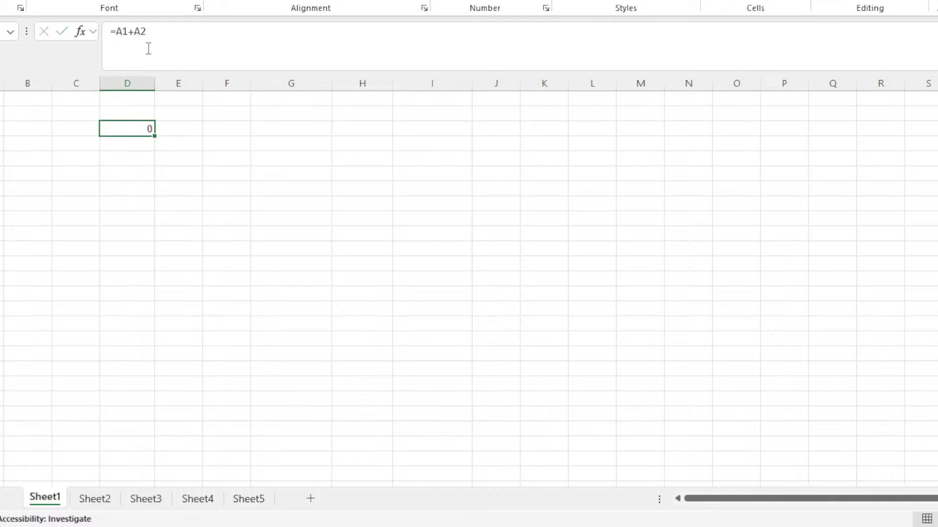
left_click(148, 31)
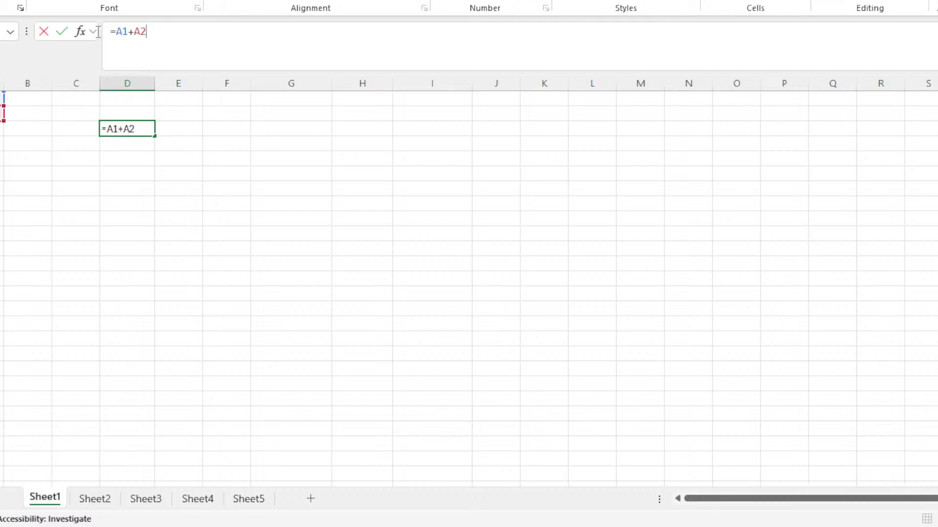
left_click(273, 209)
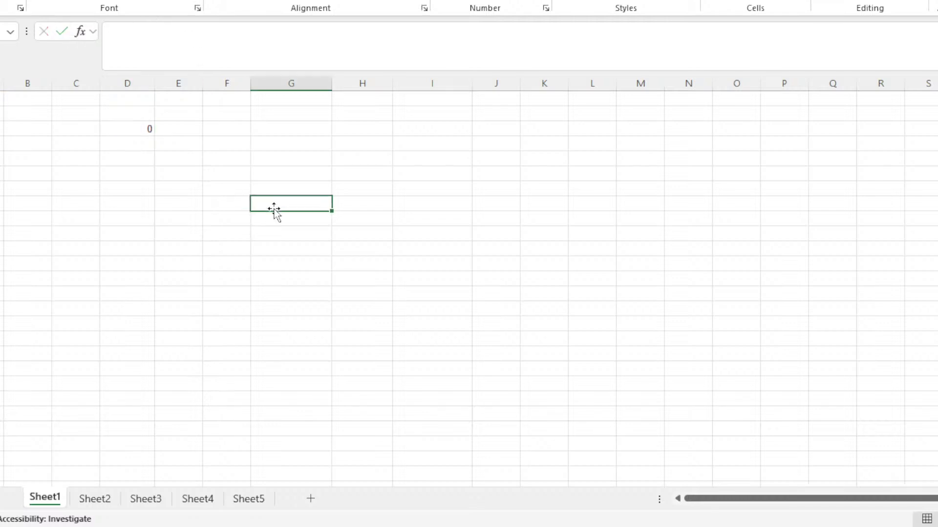
Compare D3 with the empty cells B4, G3 and I4 by selecting them, ending on D3
left_click(19, 140)
left_click(269, 129)
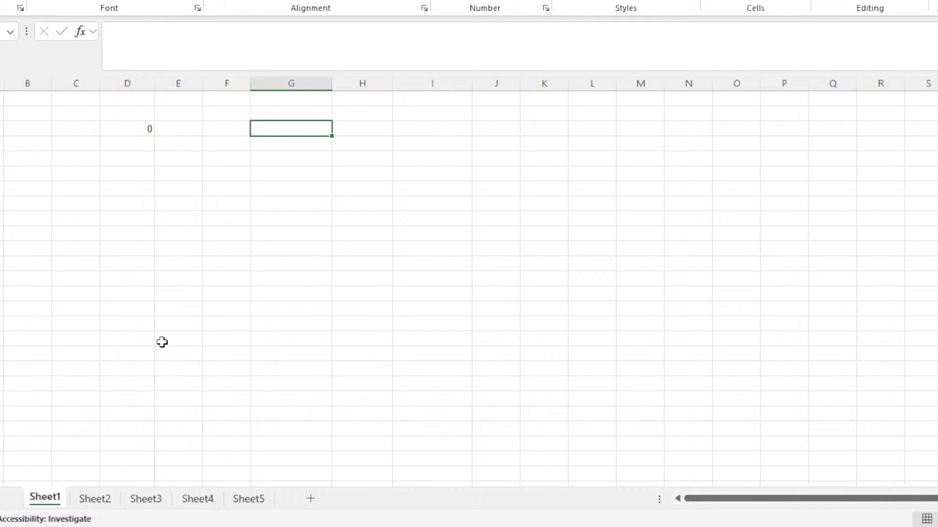
left_click(129, 130)
left_click(272, 130)
left_click(427, 146)
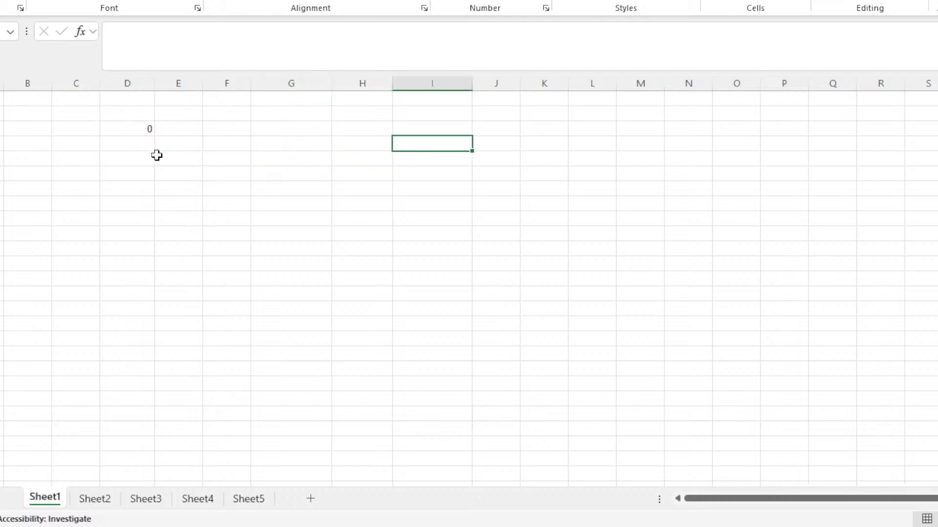
left_click(108, 131)
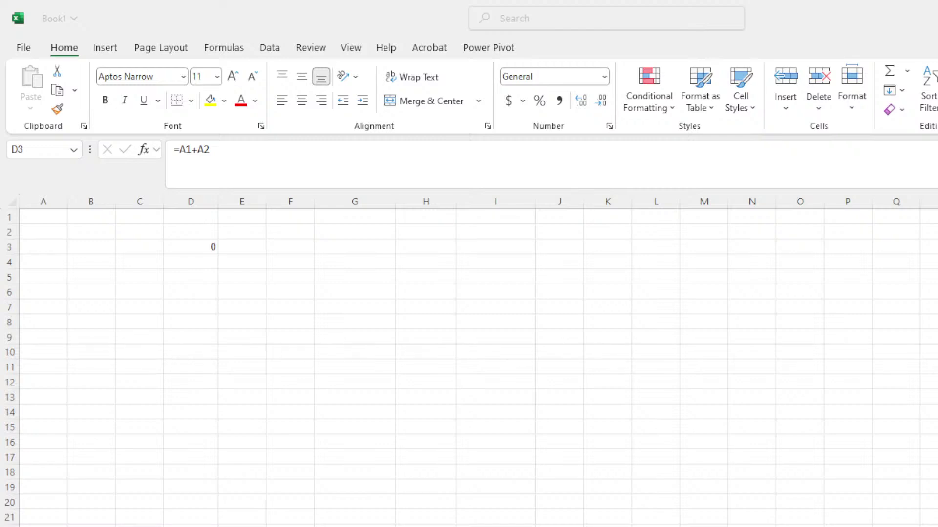
Look through the ribbon's Insert, Page Layout, Formulas, Data, Review and Power Pivot commands, ending back on Home
left_click(113, 52)
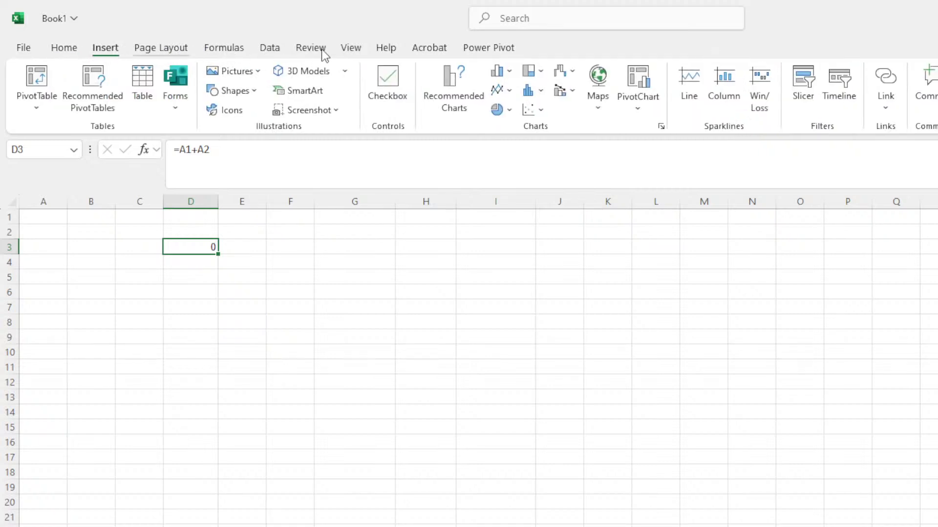
left_click(160, 48)
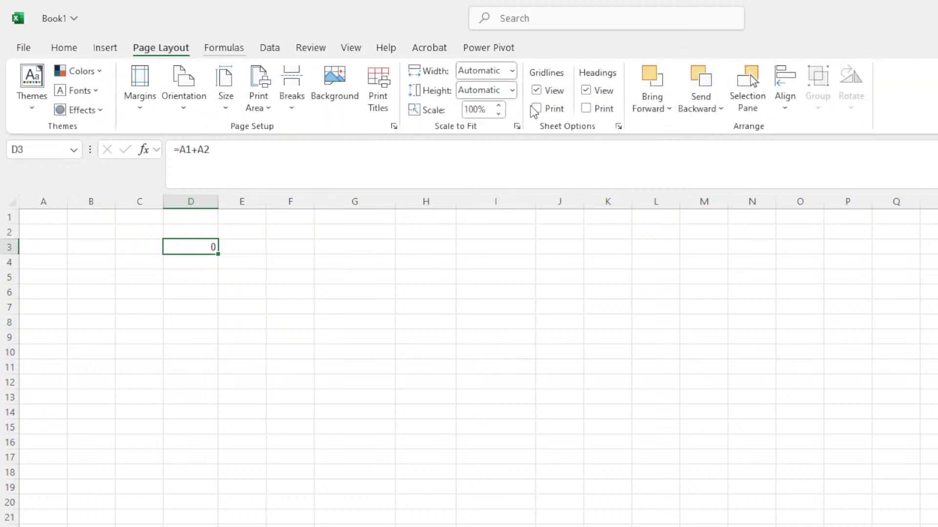
left_click(224, 47)
left_click(270, 47)
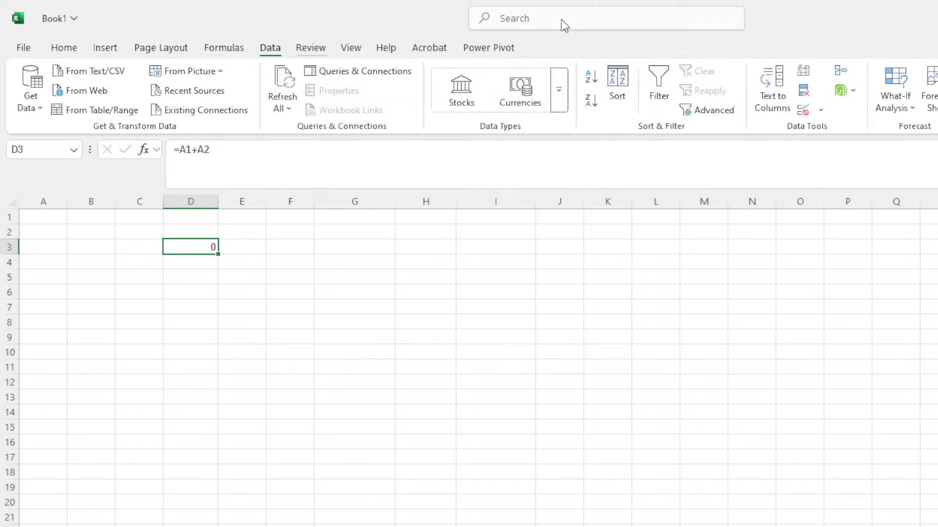
scroll(453, 57, "down", 1)
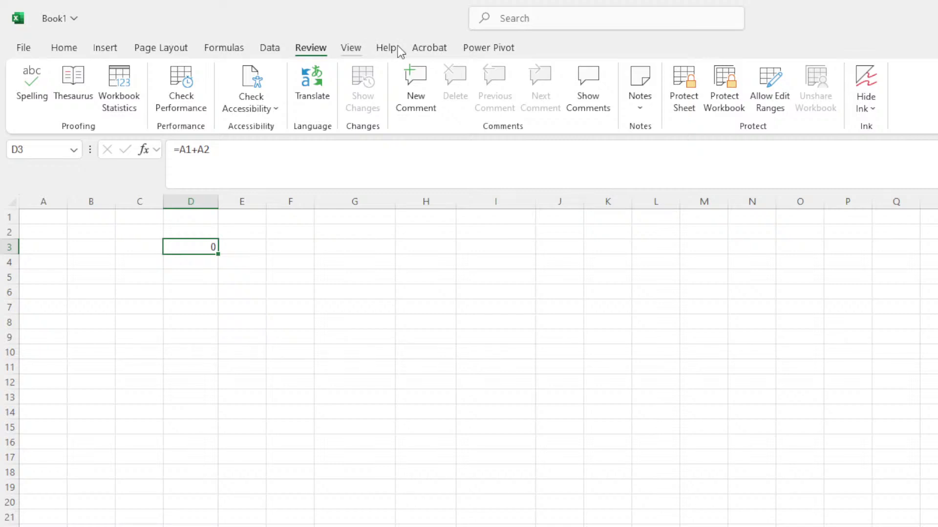
scroll(420, 51, "down", 3)
left_click(480, 53)
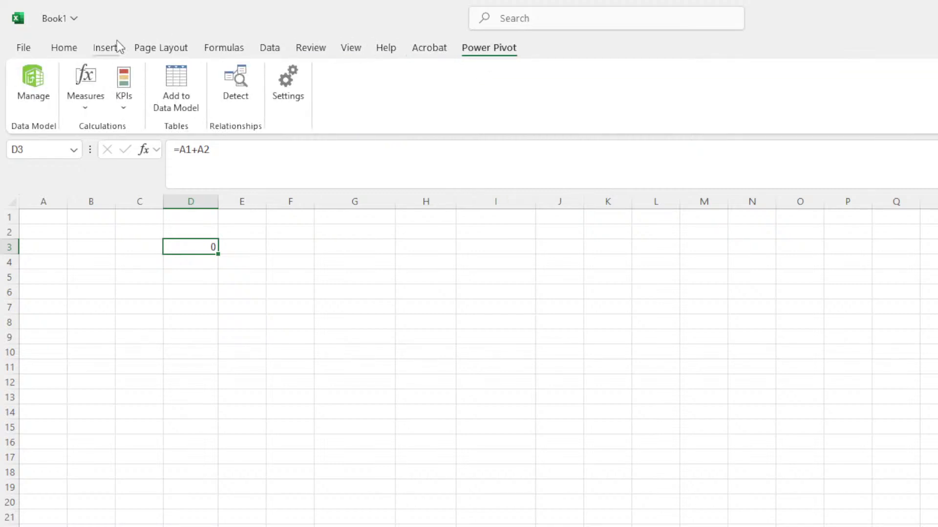
left_click(63, 49)
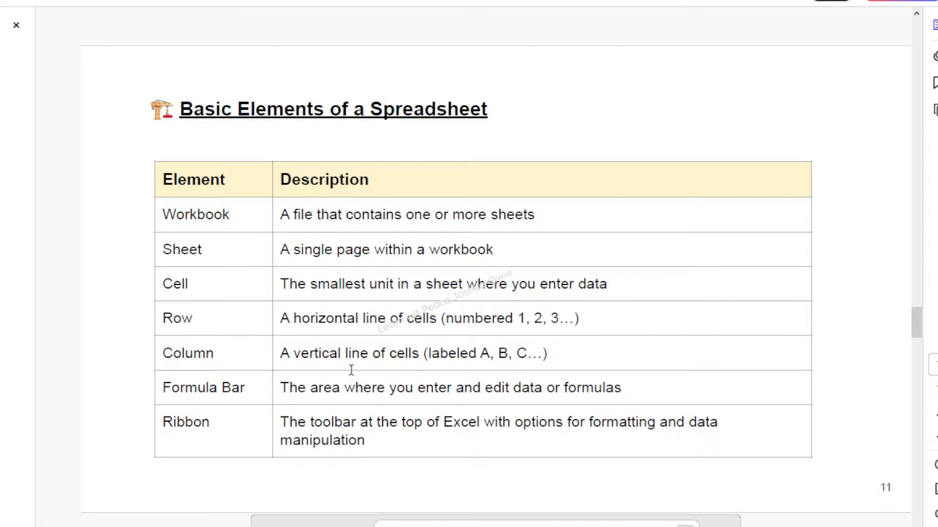
Switch to the PDF slides and read the Basic Elements of a Spreadsheet and Workbook pages
scroll(352, 370, "down", 2)
scroll(351, 370, "up", 1)
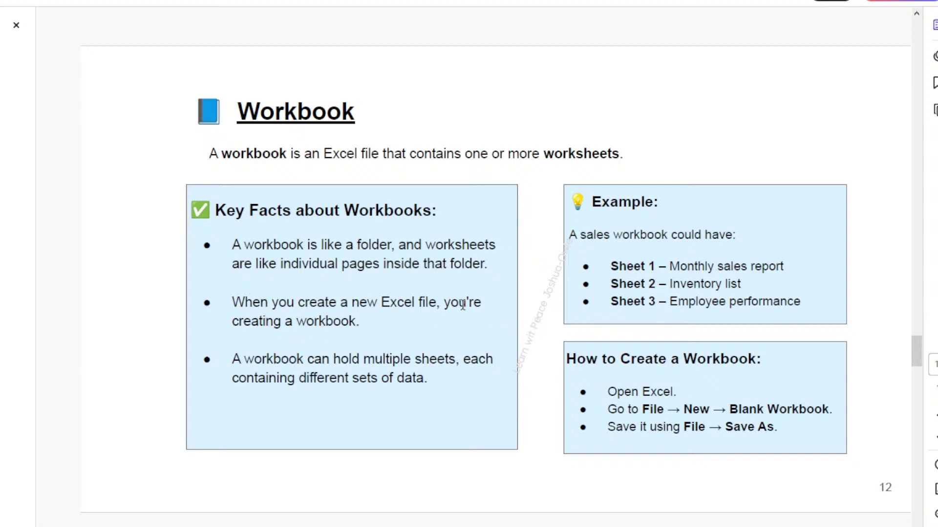
scroll(462, 305, "down", 2)
scroll(462, 304, "up", 2)
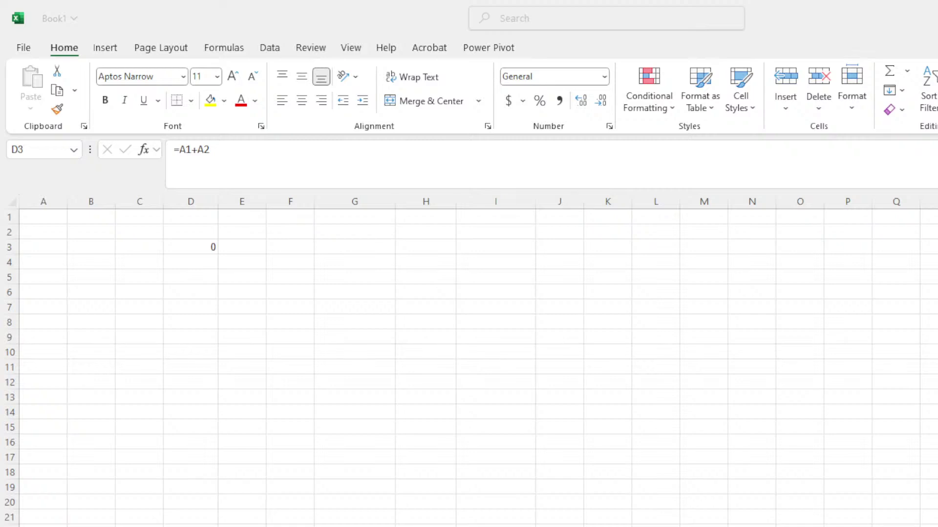
Look at the Blank workbook option on the file start page, return to D6, and move past the PDF's Workbook page
left_click(23, 49)
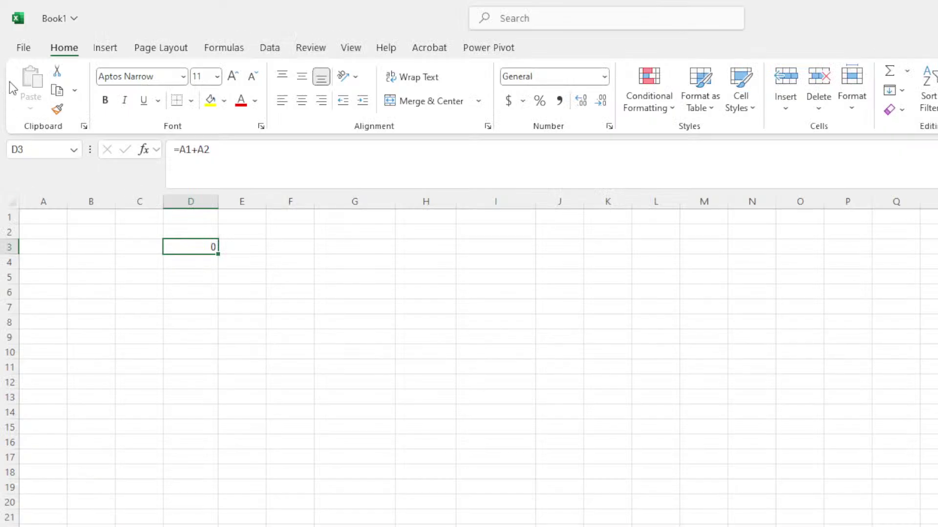
left_click(24, 47)
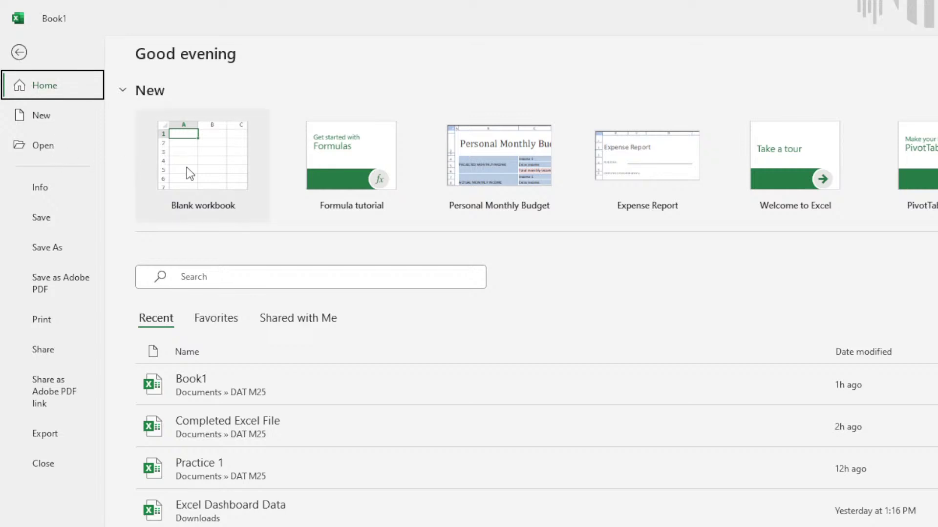
left_click(210, 183)
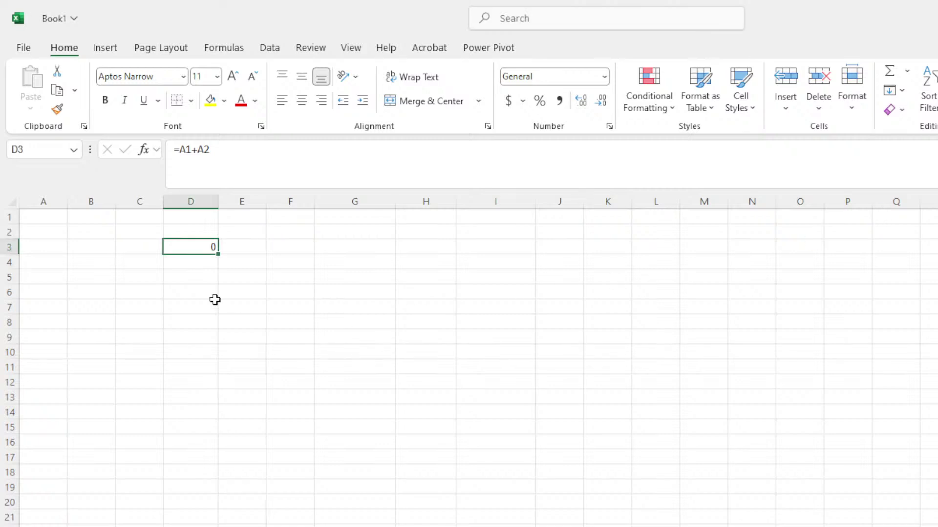
left_click(192, 292)
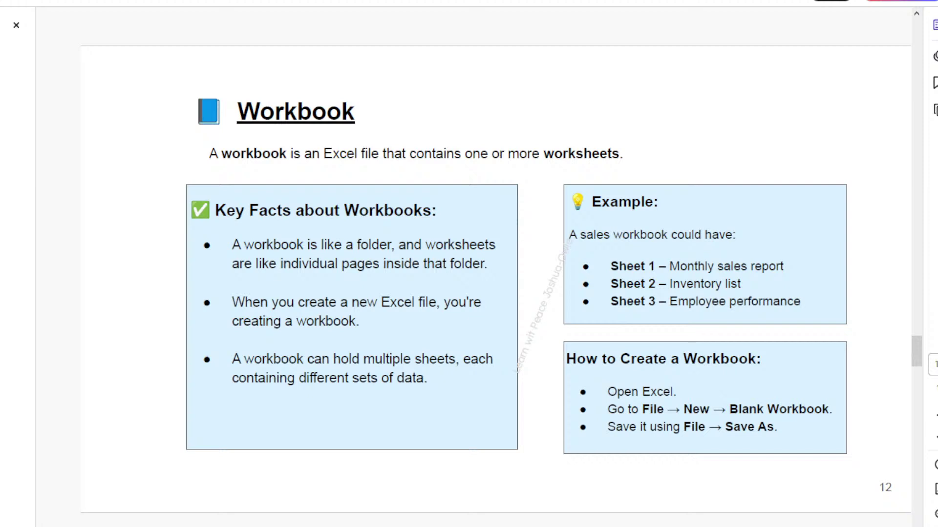
scroll(177, 270, "down", 2)
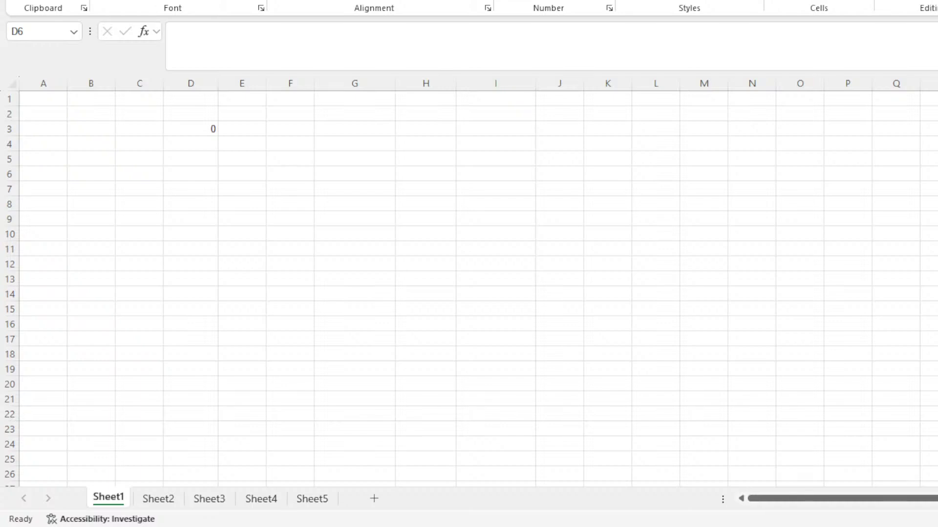
Rename Sheet1 as INCOME and Sheet2 as EXPENSE
double_click(109, 499)
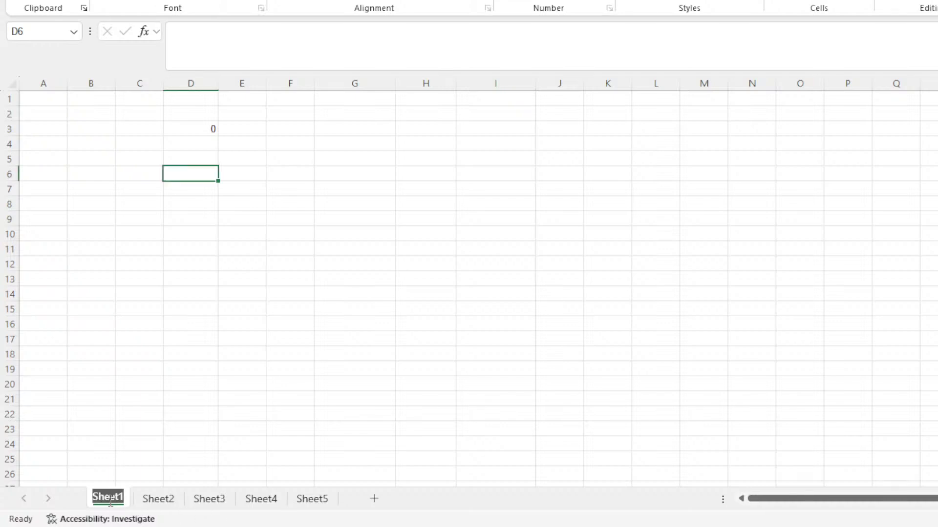
type("i")
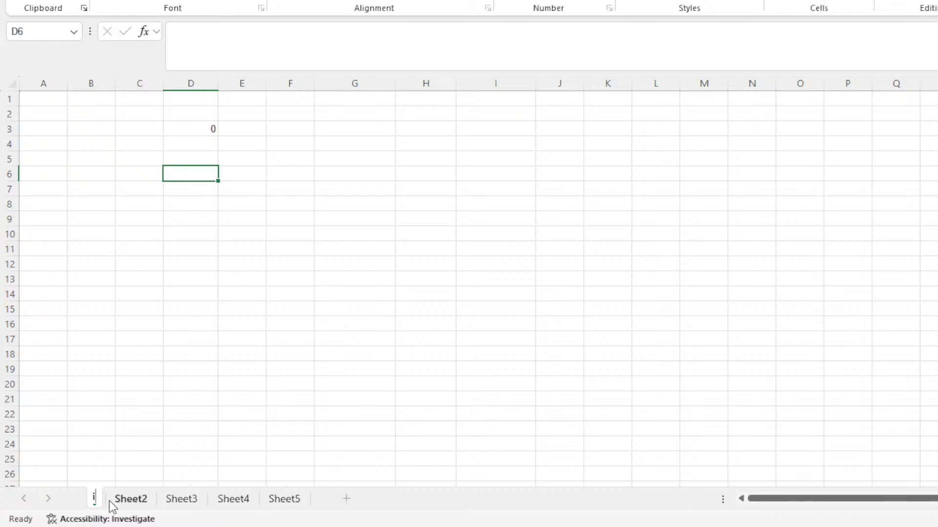
key("BackSpace")
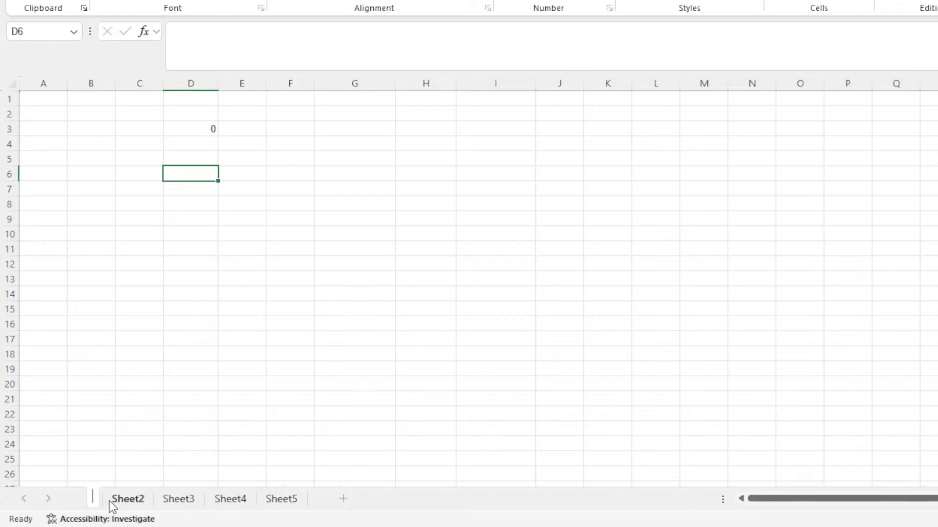
type("INCOME")
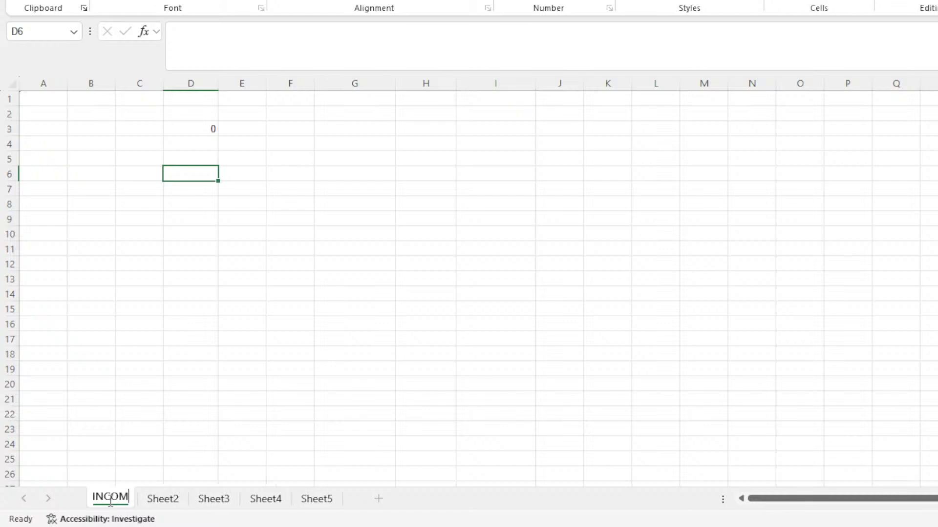
double_click(185, 499)
type("EXPEN")
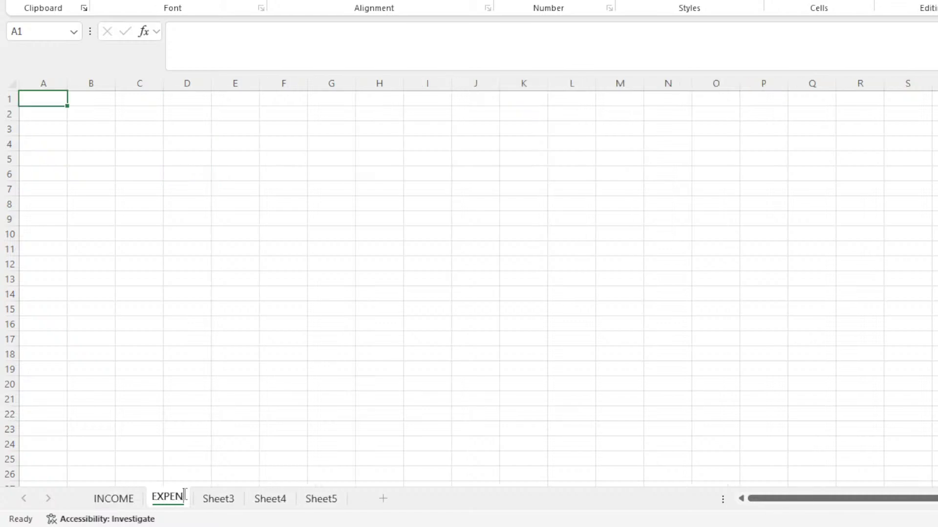
type("SE")
left_click(237, 415)
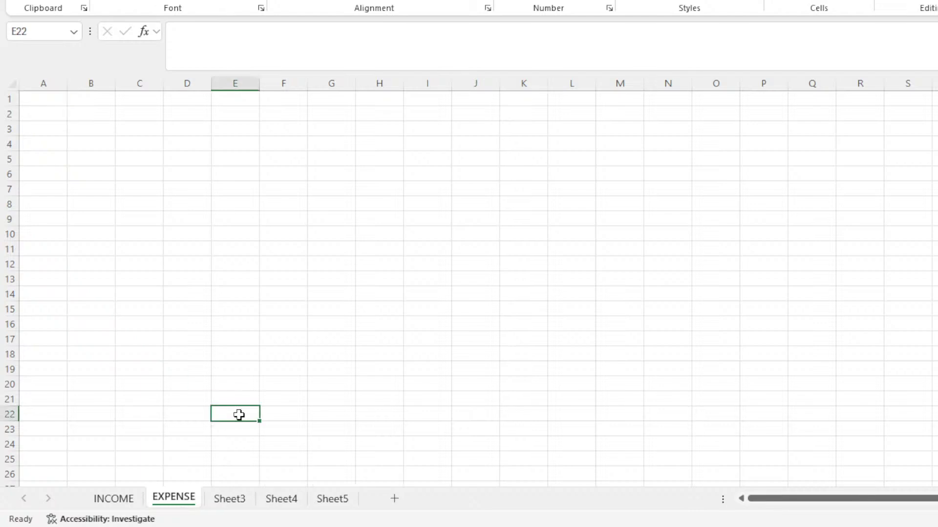
Colour the INCOME sheet tab blue and the EXPENSE sheet tab green, and check both colours by switching between the sheets
left_click(105, 505)
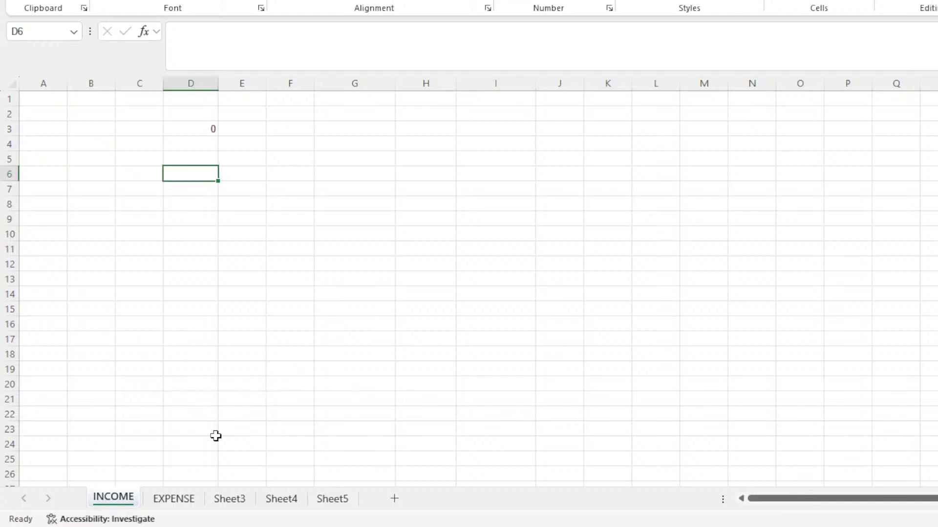
left_click(177, 502)
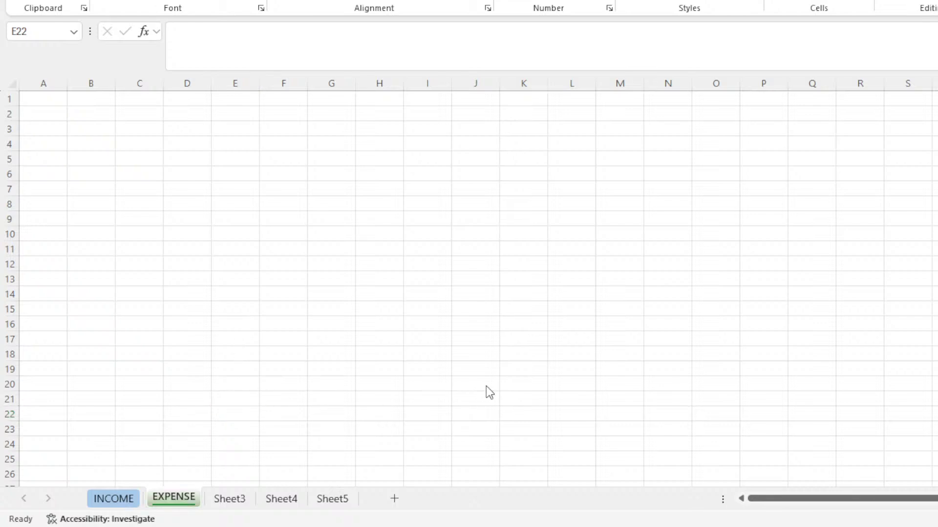
left_click(140, 383)
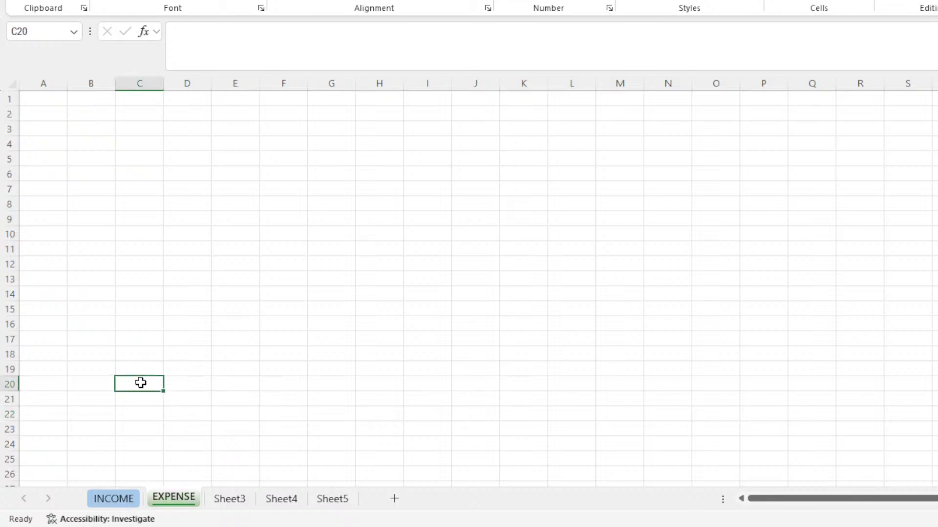
left_click(120, 503)
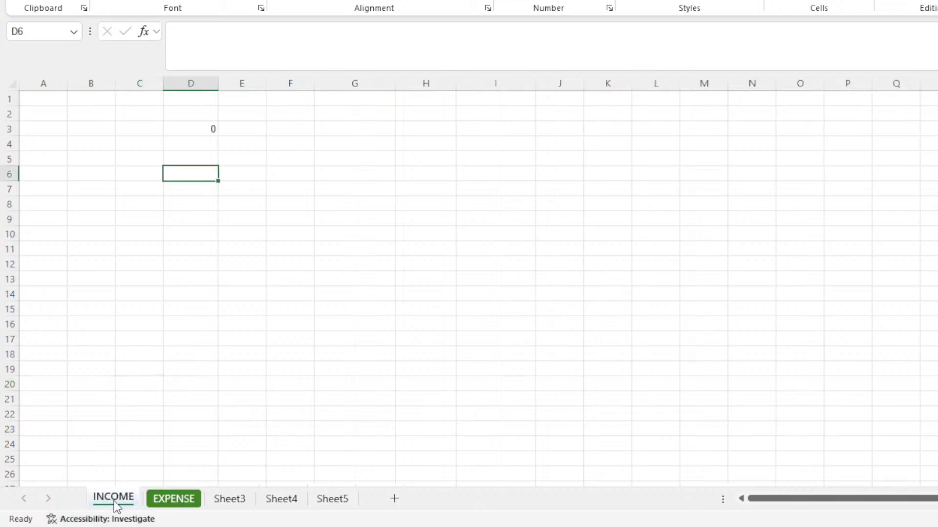
left_click(176, 499)
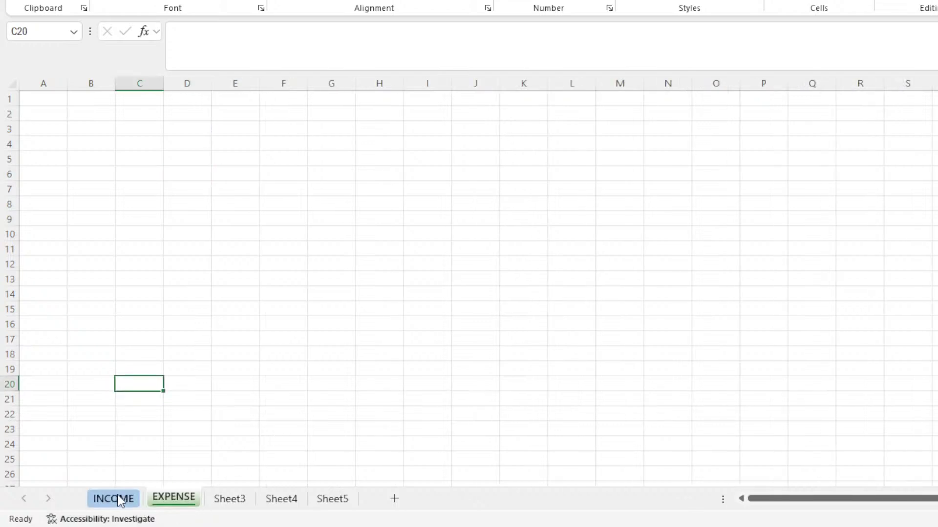
Delete the INCOME sheet and select cell F16
left_click(115, 497)
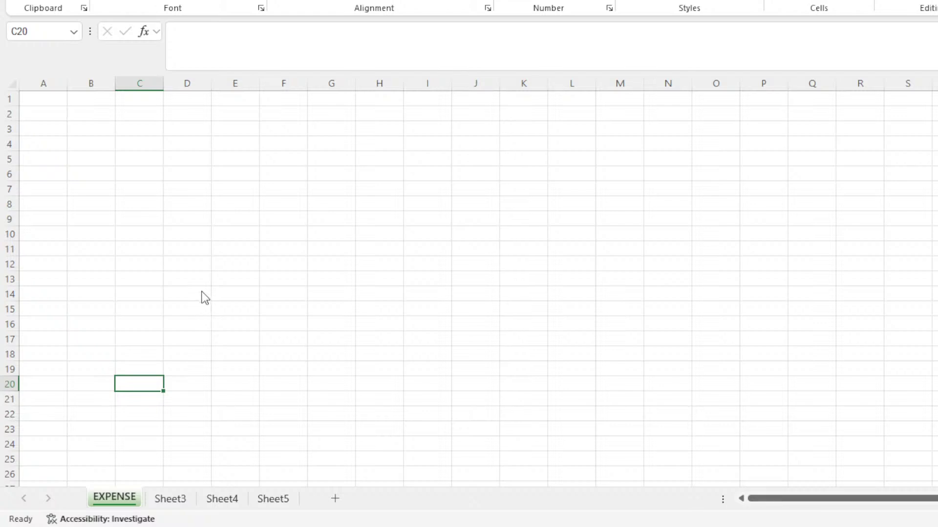
key("alt+h")
key("d")
key("s")
left_click(274, 321)
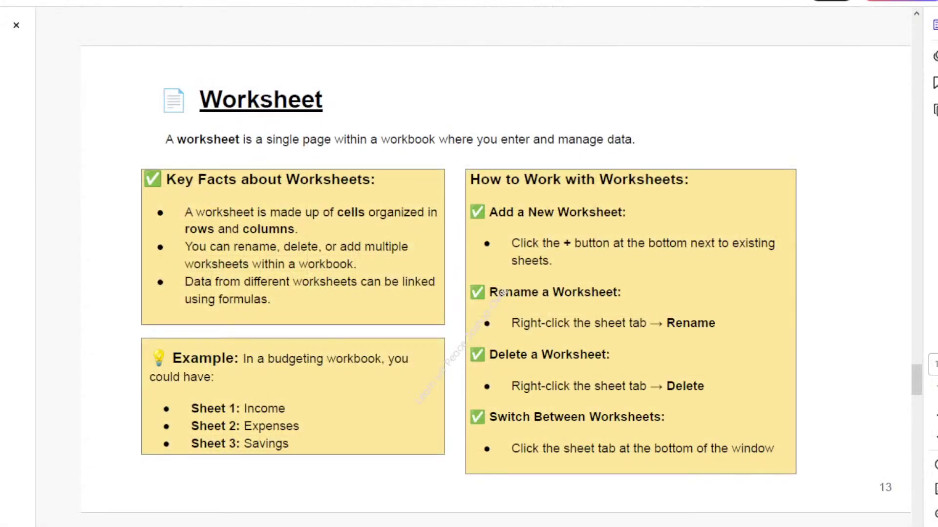
Switch to the PDF slides and read the Worksheet, Menu and Ribbon pages
scroll(469, 273, "down", 3)
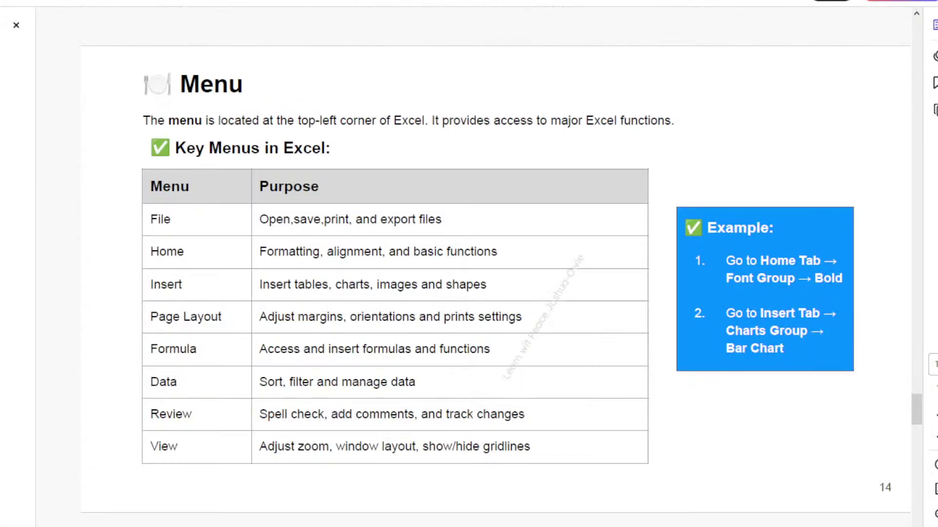
scroll(502, 291, "up", 3)
scroll(502, 291, "down", 3)
key("Page_Down")
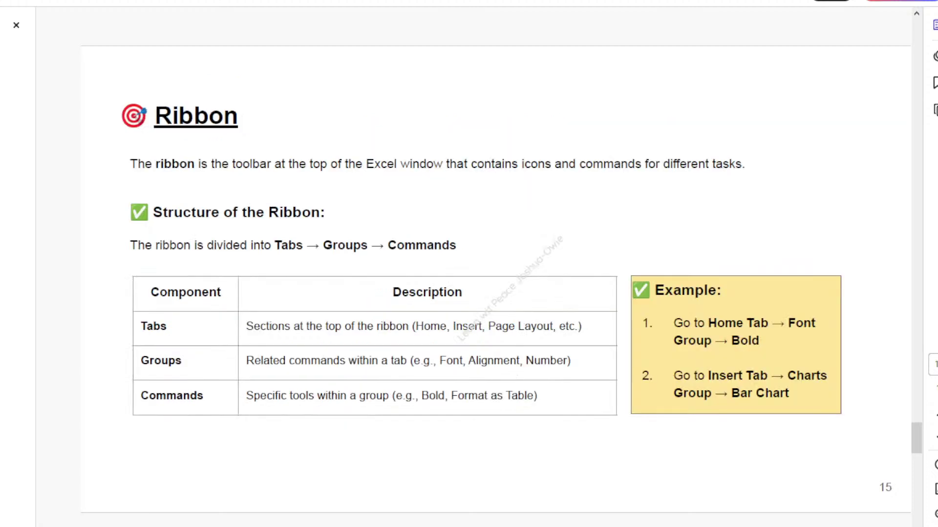
key("Page_Up")
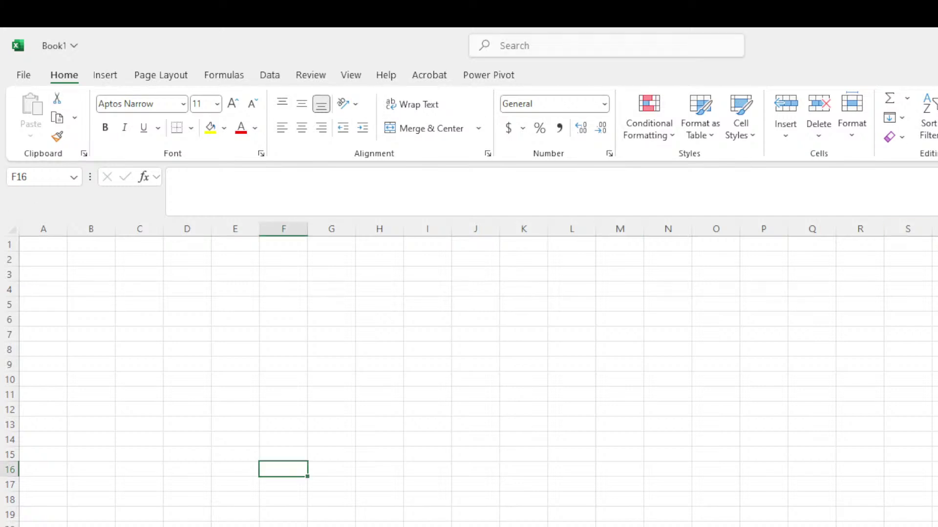
Switch to Excel and look through the Insert, Page Layout and File commands, ending on the Home commands
left_click(103, 83)
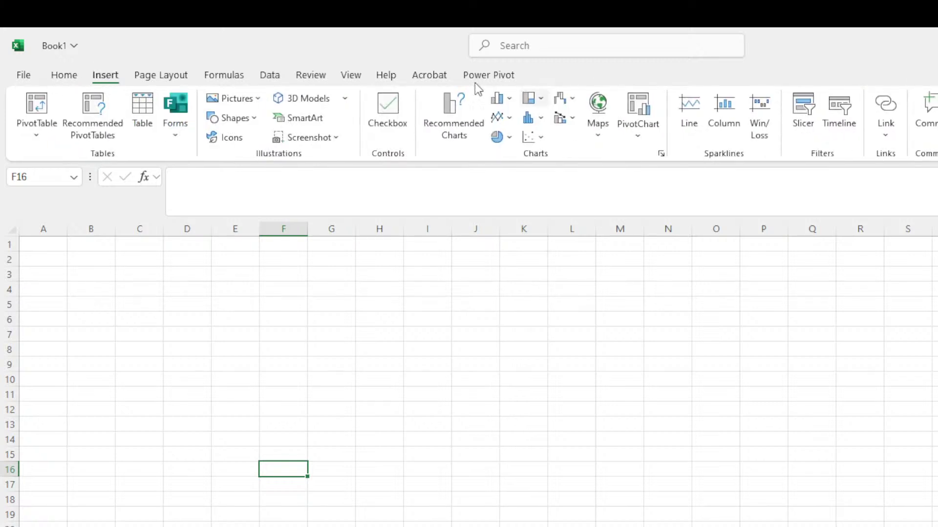
left_click(182, 78)
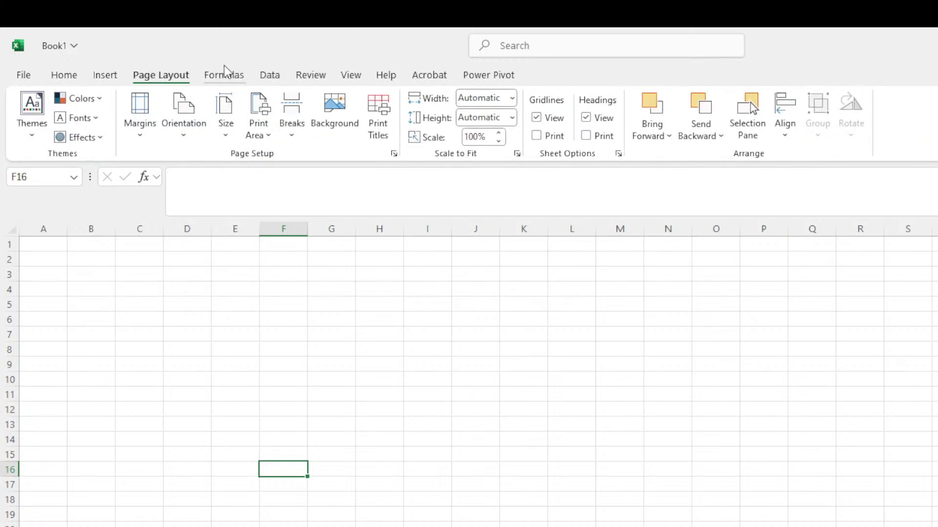
left_click(31, 73)
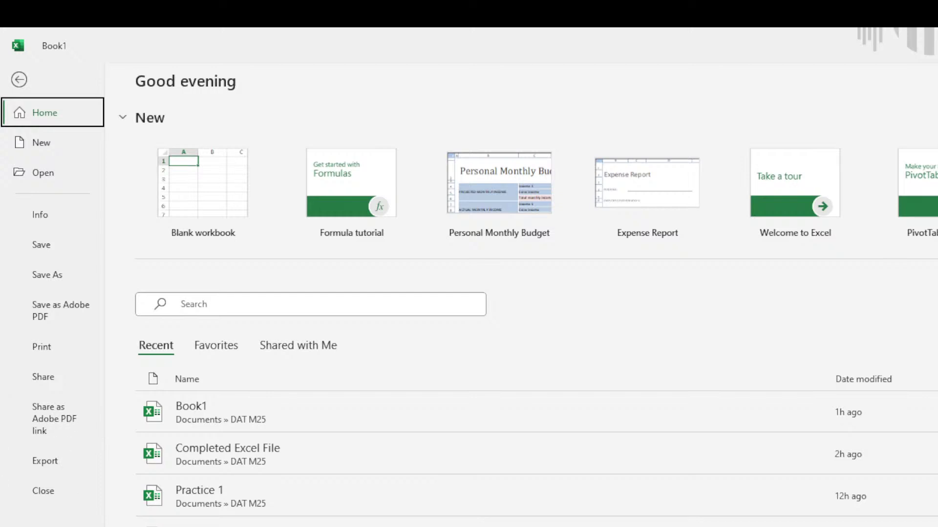
key("Escape")
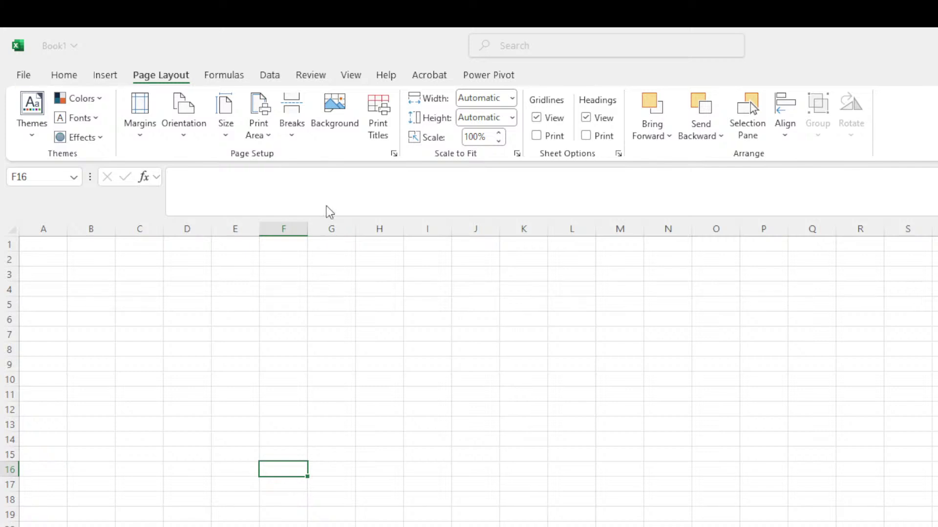
left_click(904, 111)
left_click(21, 78)
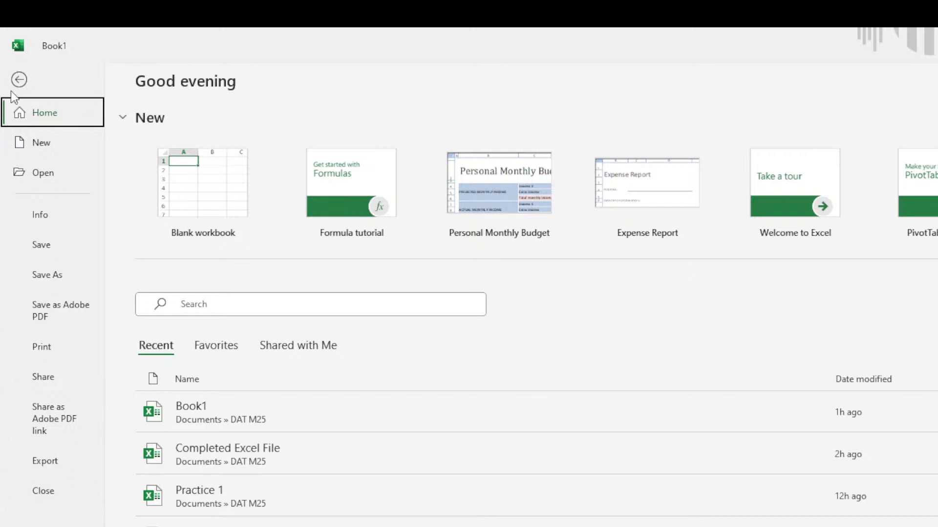
left_click(28, 78)
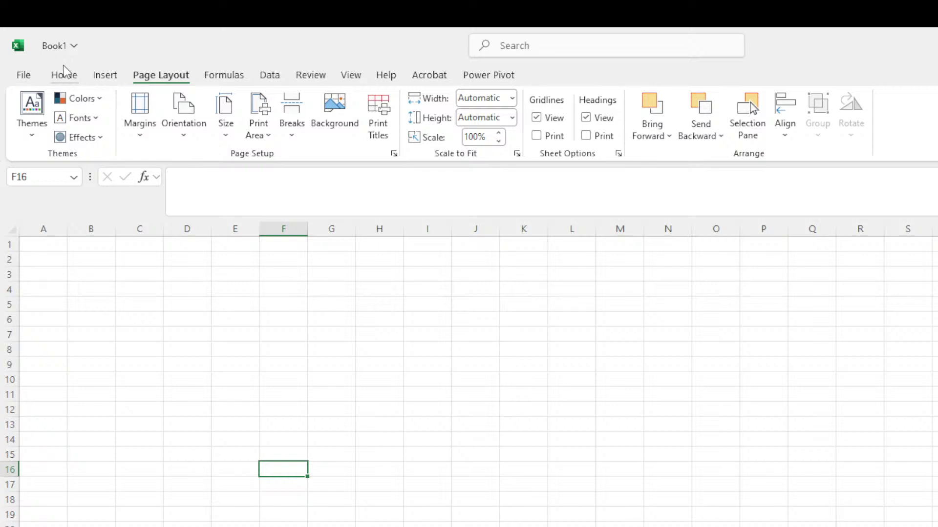
left_click(63, 76)
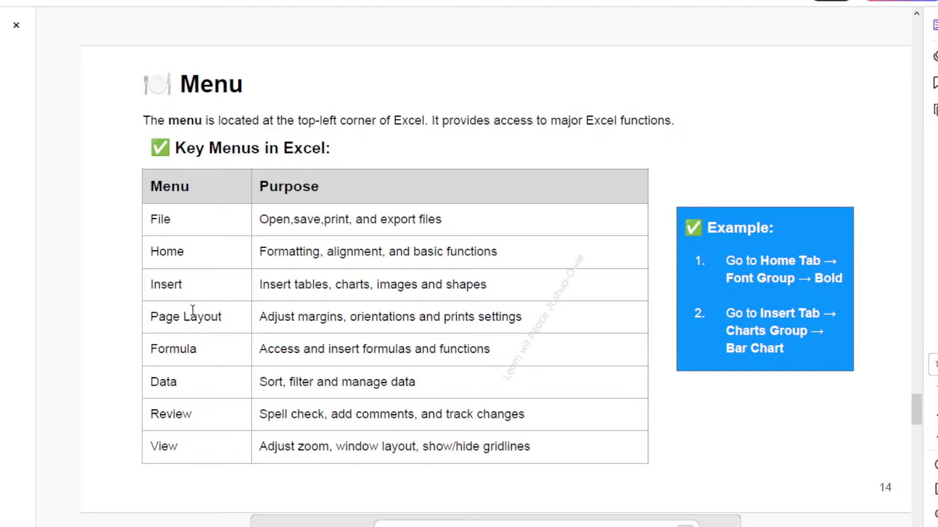
Review the PDF's Menu, Ribbon and Keyboard Shortcuts pages, going back and forth between them
scroll(192, 311, "down", 3)
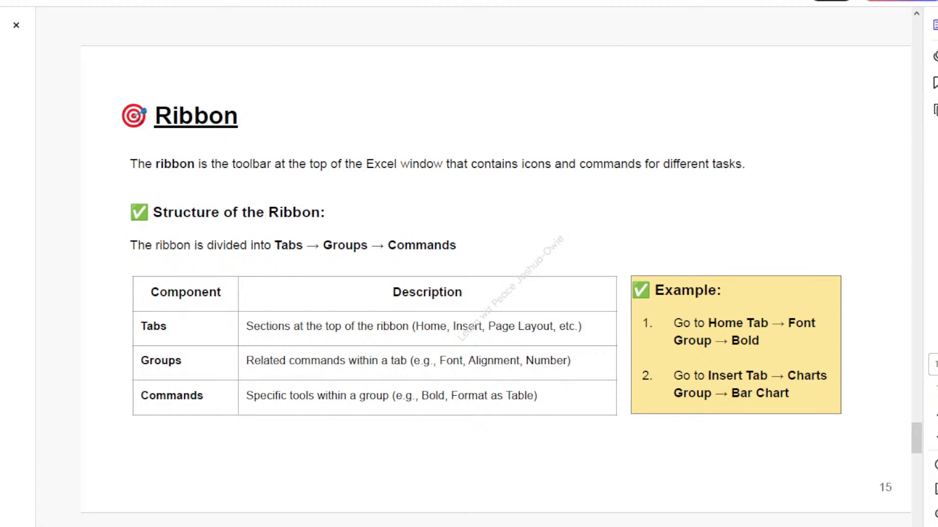
key("Page_Down")
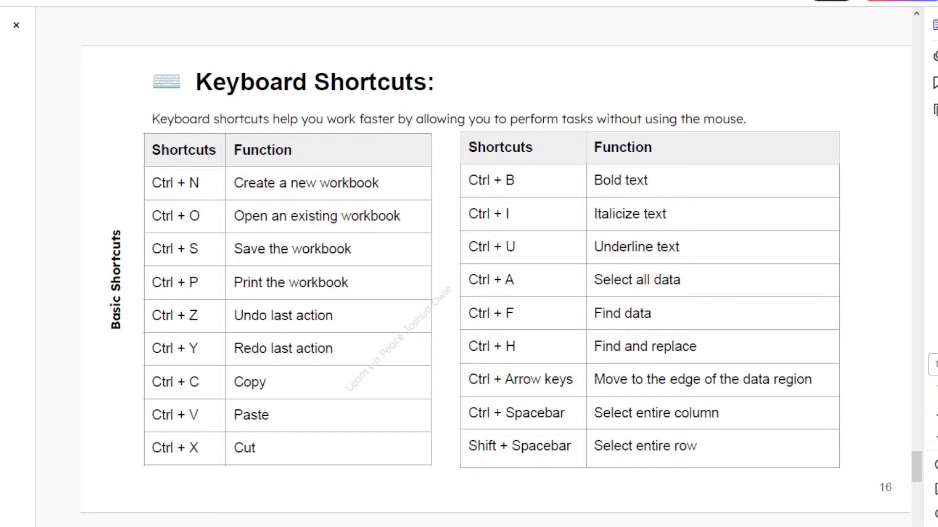
key("Page_Up")
key("Page_Up")
key("Page_Down")
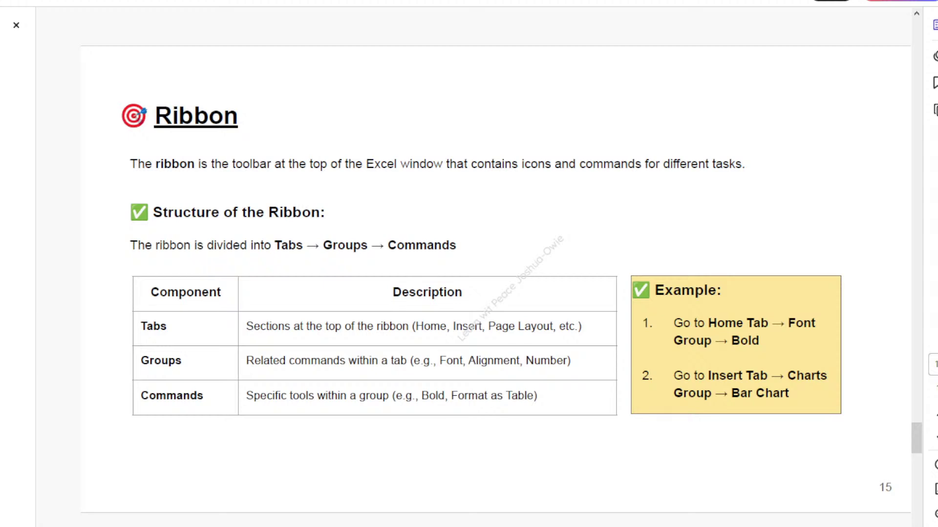
key("Page_Down")
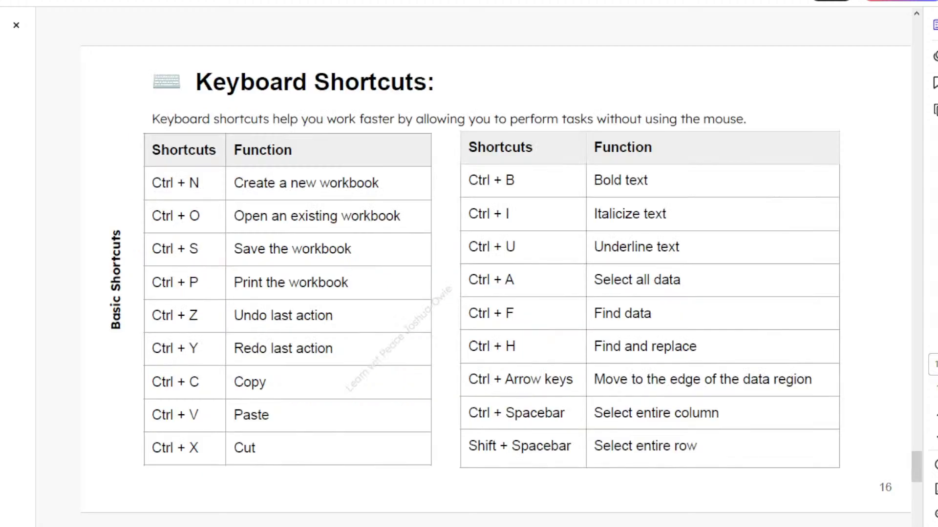
key("Page_Up")
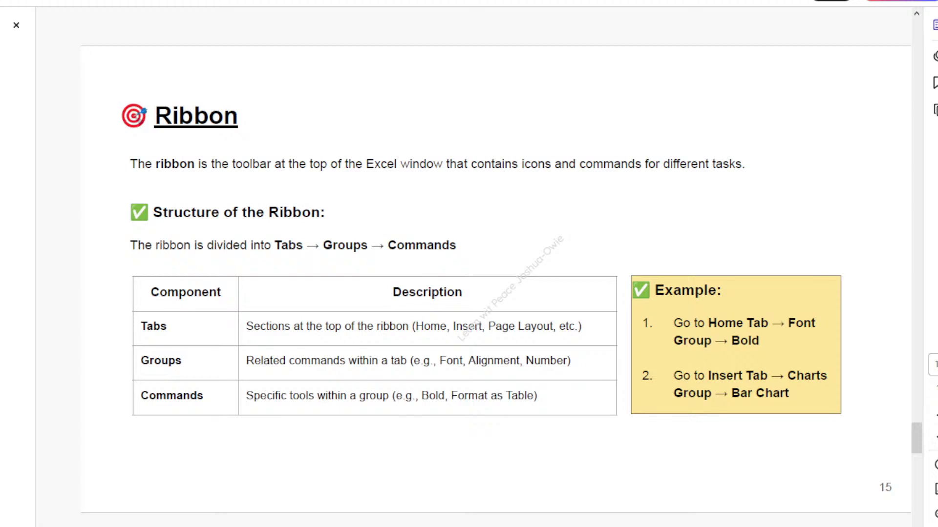
key("Page_Up")
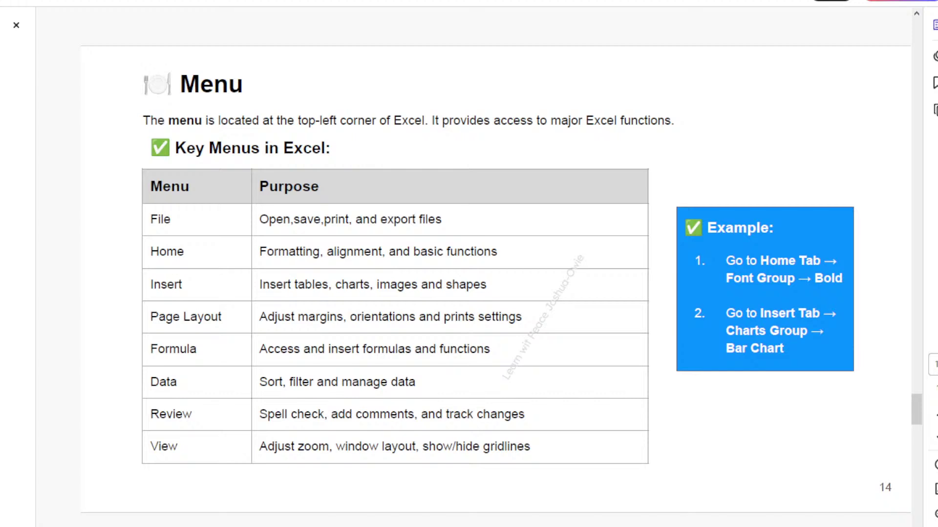
key("Page_Down")
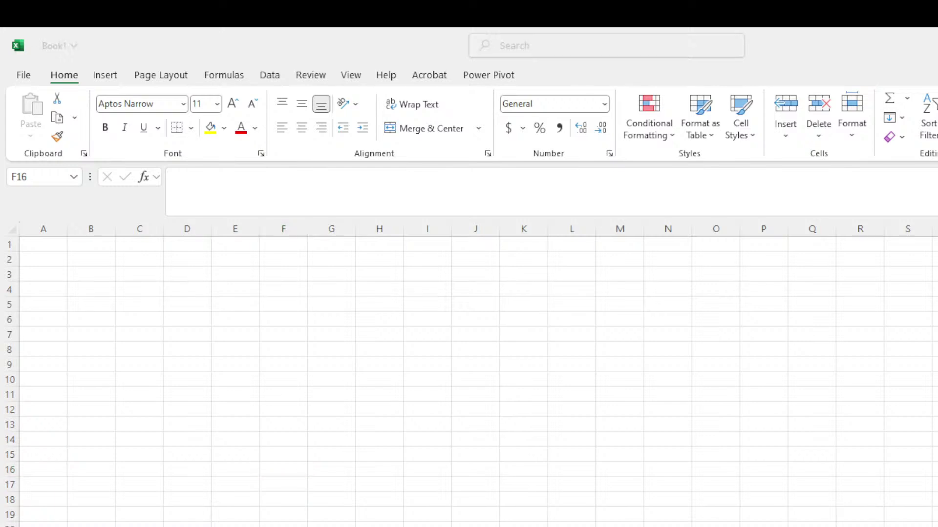
Switch to Excel and look through the Insert, Page Layout and Formulas commands, ending on the Home commands
left_click(105, 75)
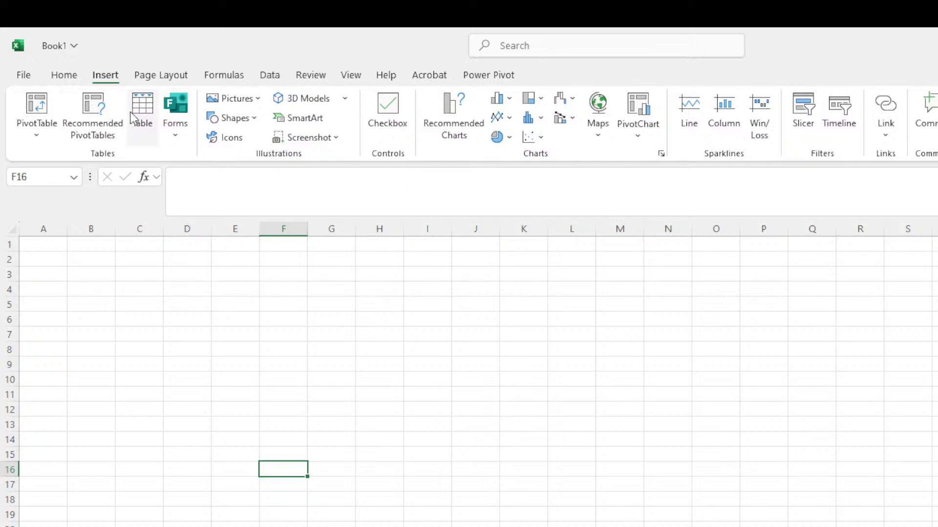
left_click(156, 77)
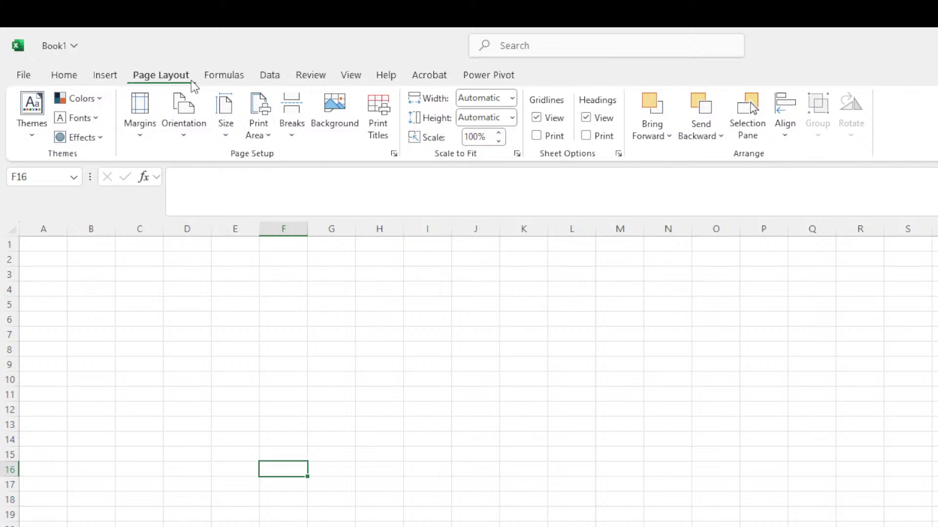
left_click(69, 76)
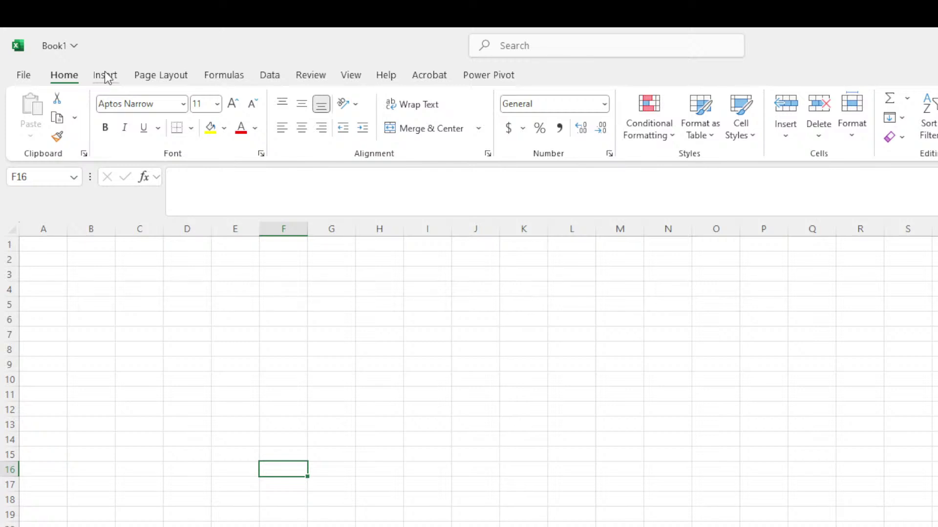
left_click(238, 79)
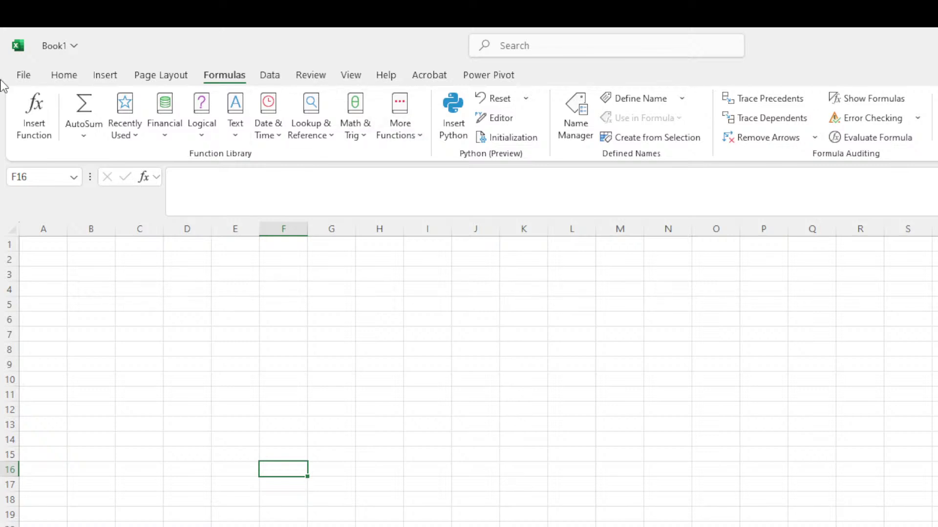
left_click(168, 74)
left_click(104, 75)
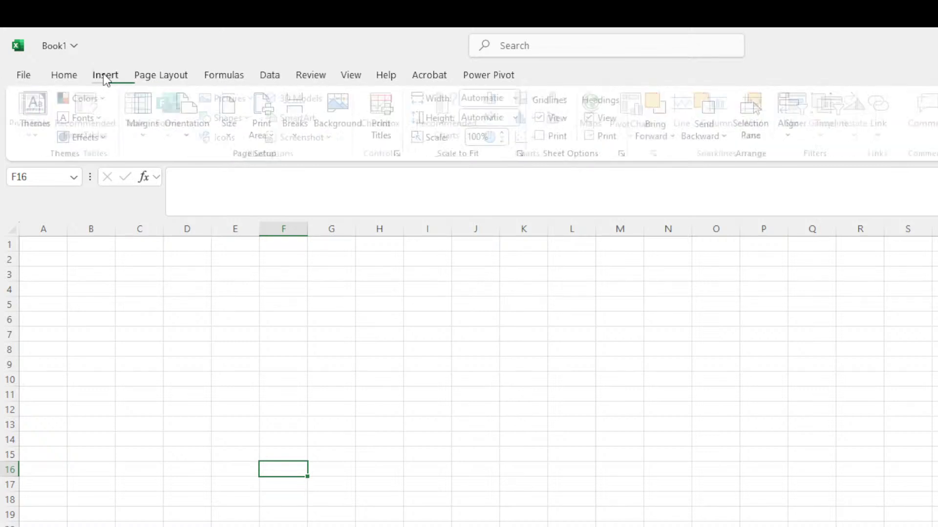
left_click(55, 75)
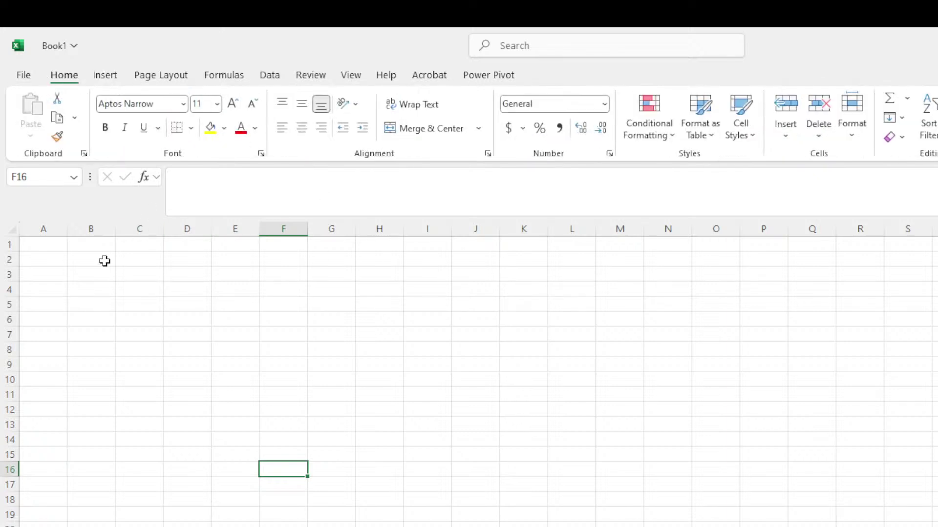
Select a few single cells in rows 3 to 5, ending on D3, and show the Page Layout commands
left_click(97, 291)
left_click(175, 302)
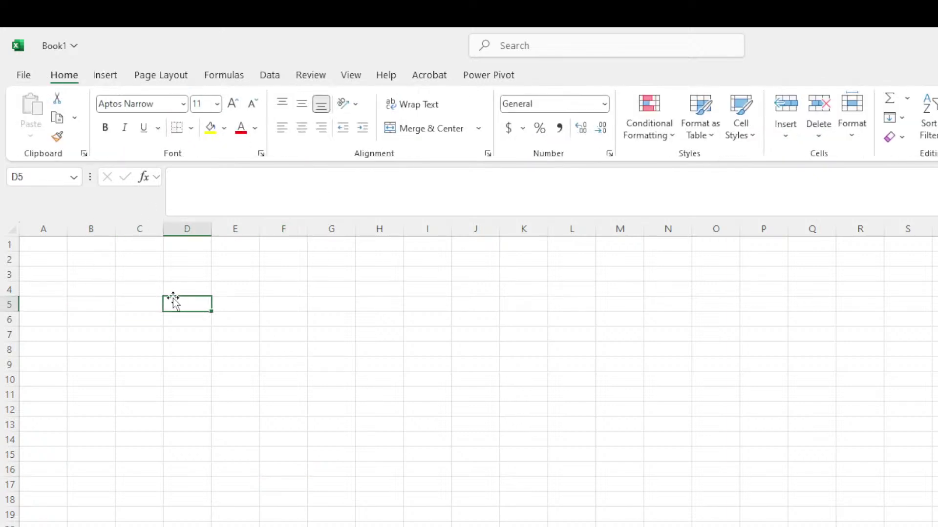
left_click(265, 274)
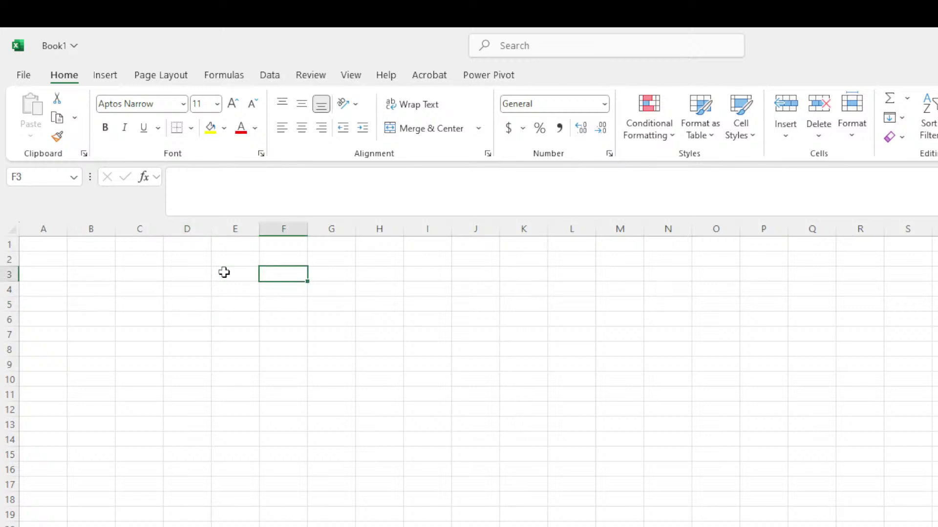
left_click(174, 268)
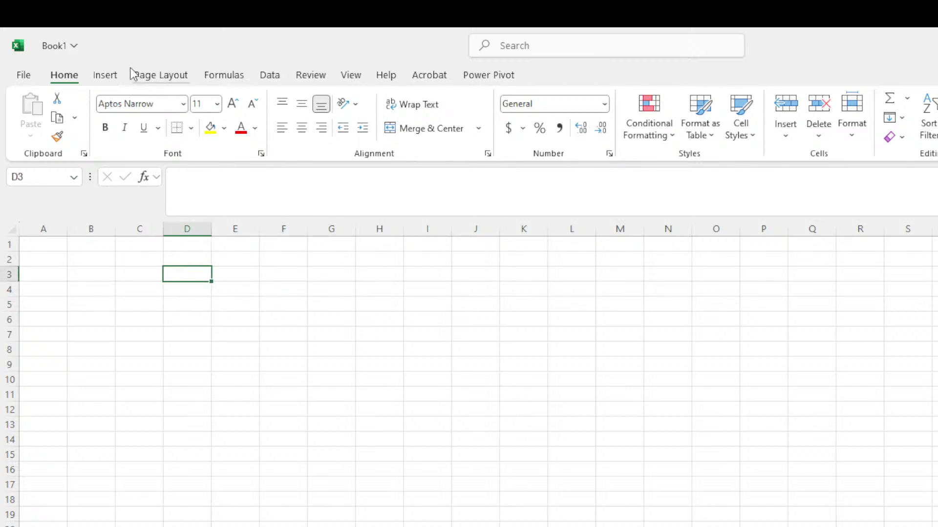
left_click(105, 75)
left_click(163, 75)
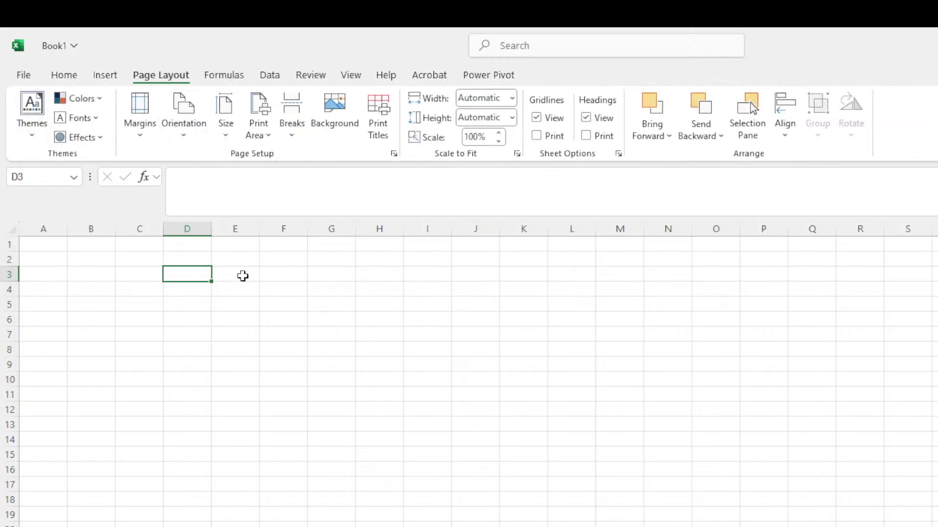
left_click(243, 276)
left_click(375, 274)
left_click(533, 277)
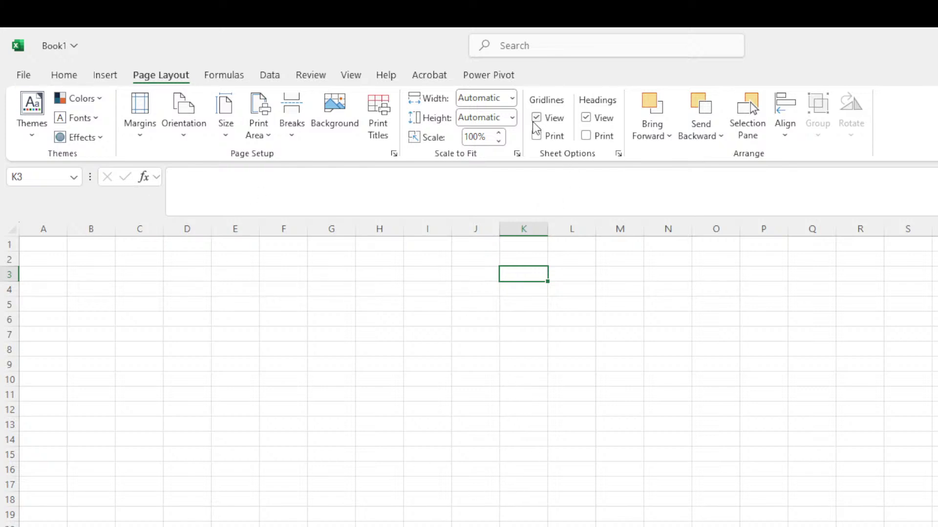
left_click(235, 343)
left_click(169, 276)
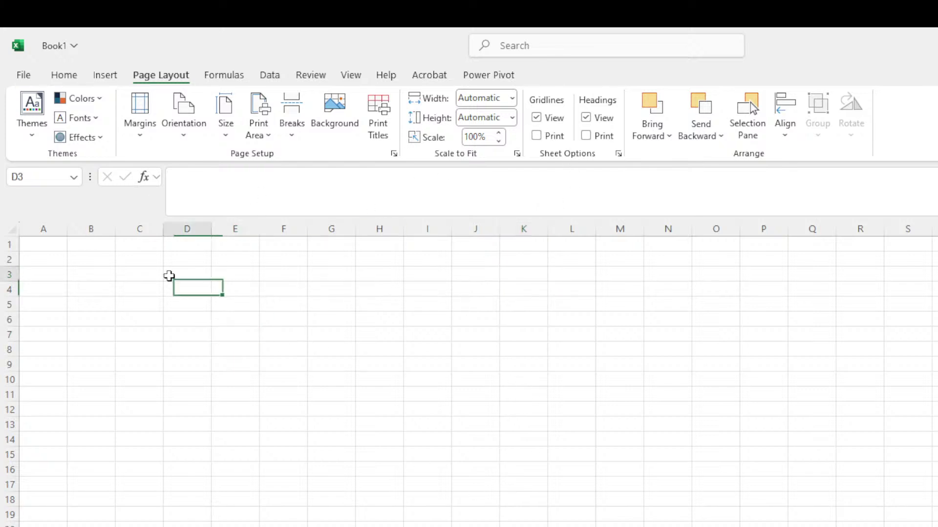
left_click(316, 277)
left_click(140, 313)
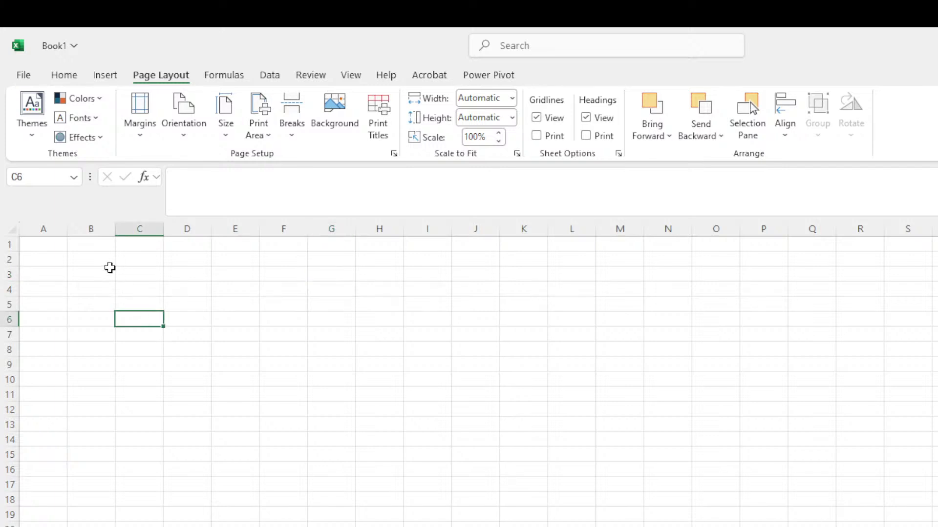
Select the whole of column B, the whole of row 1 and the entire sheet in turn, ending on cell A2
left_click(92, 229)
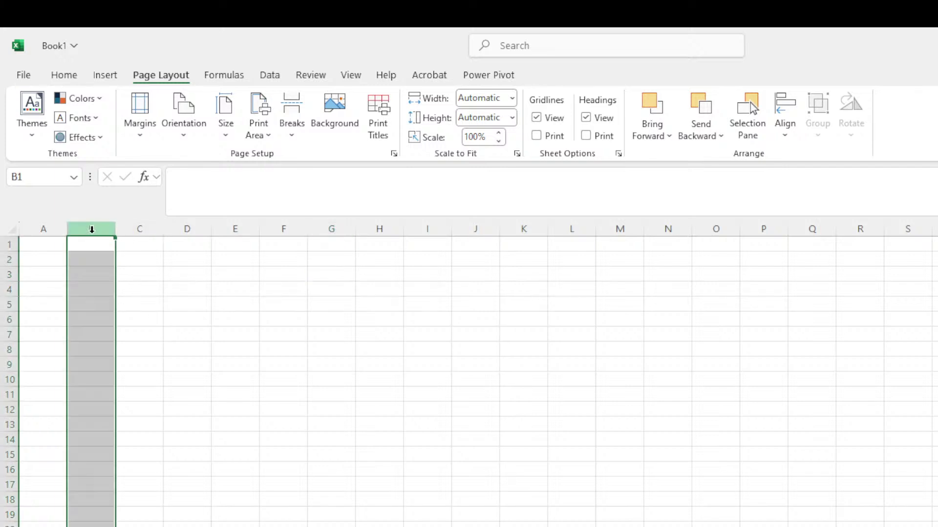
left_click(188, 258)
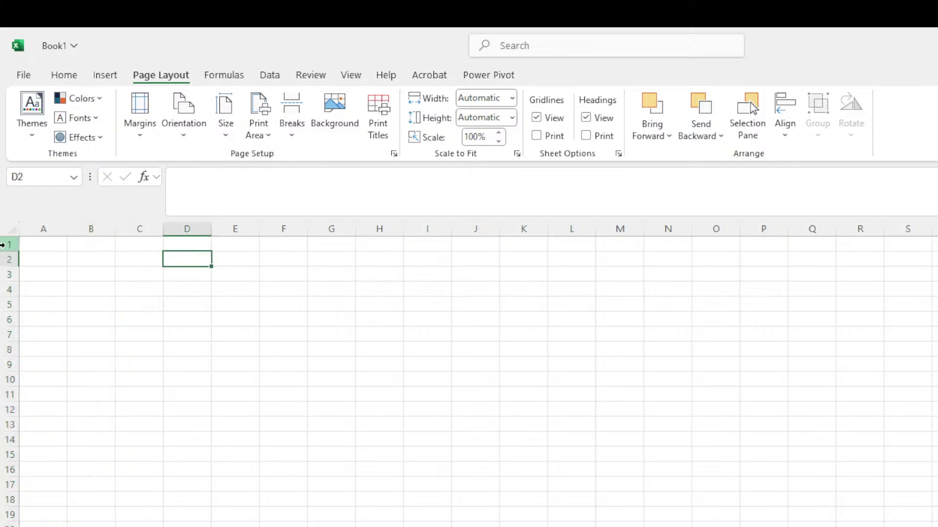
left_click(10, 244)
left_click(185, 293)
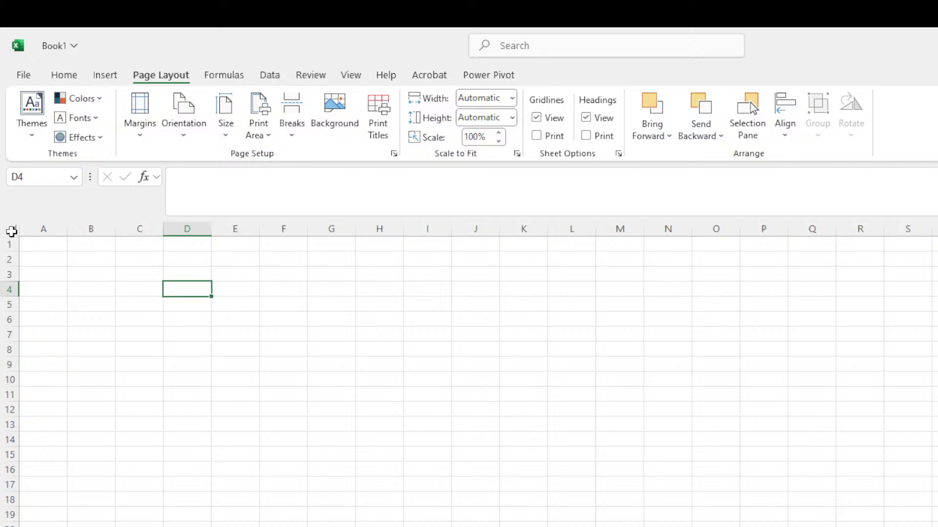
left_click(11, 231)
left_click(335, 342)
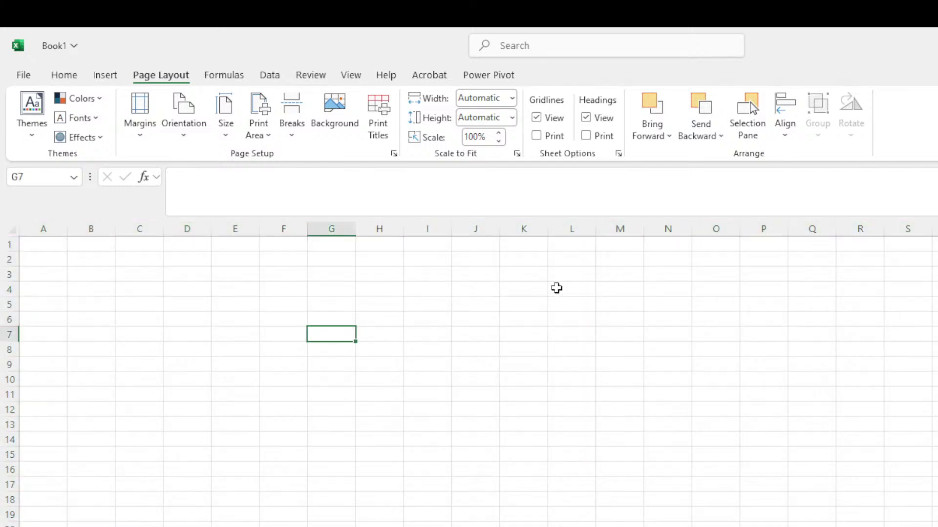
left_click(180, 413)
left_click(58, 302)
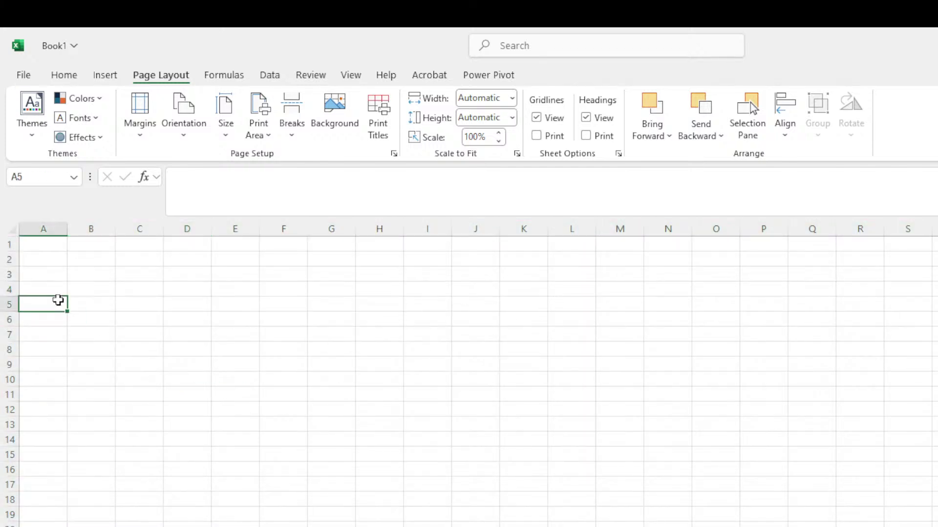
left_click(41, 252)
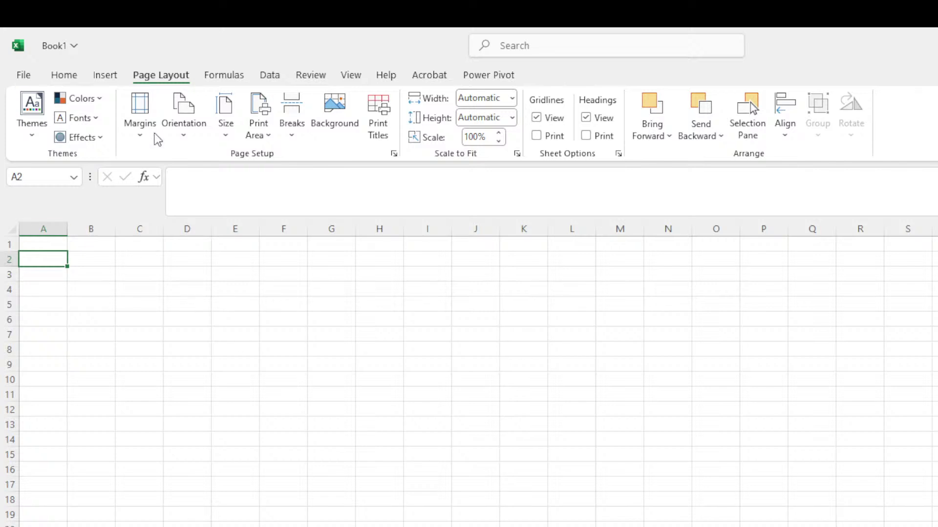
Copy cell D6 into cell F6, clear the copy marker and leave E10 selected
left_click(203, 320)
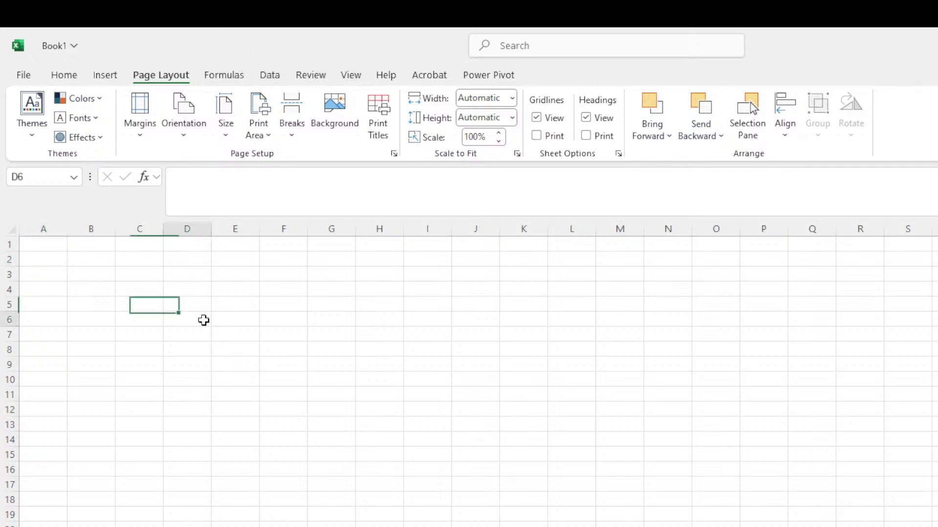
key("ctrl+c")
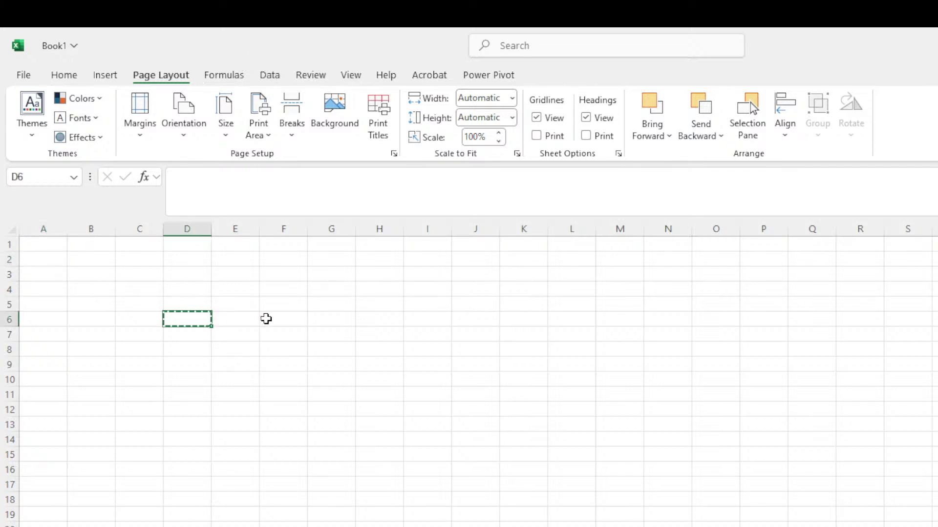
left_click(265, 318)
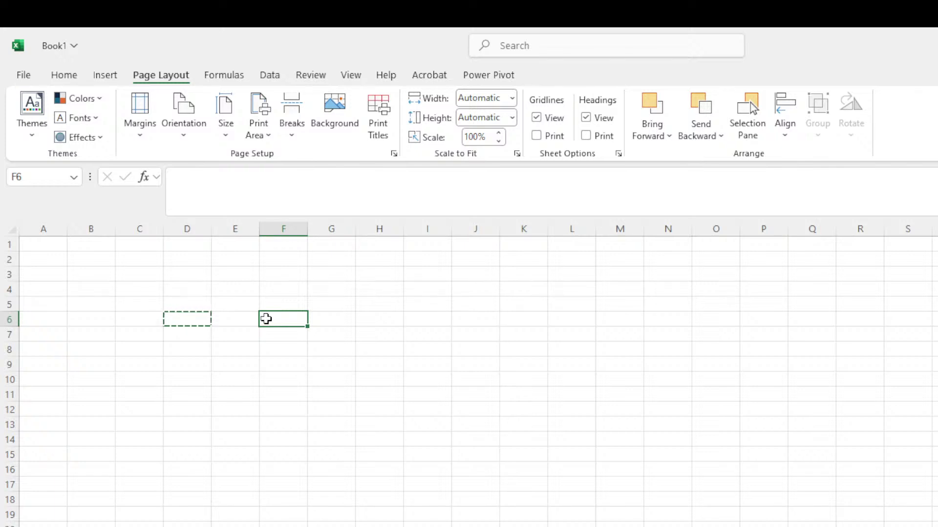
key("ctrl+v")
left_click(237, 379)
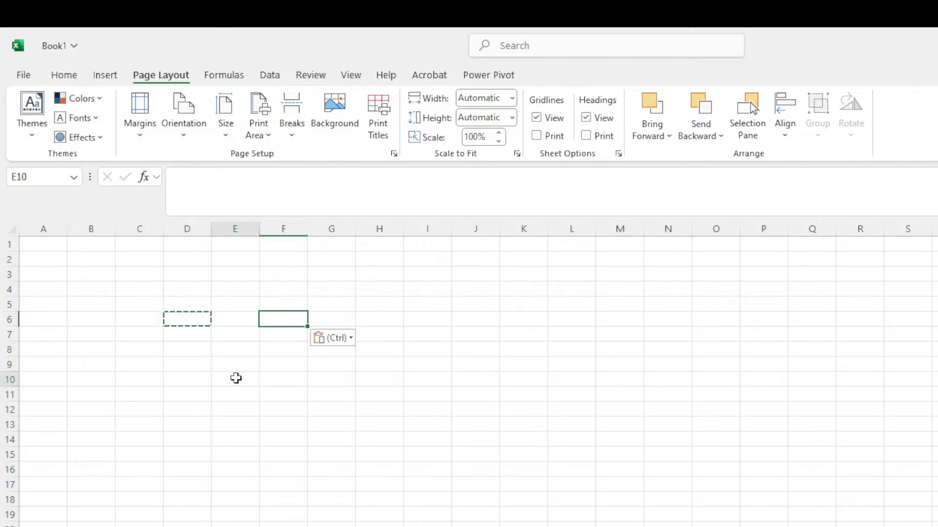
key("Escape")
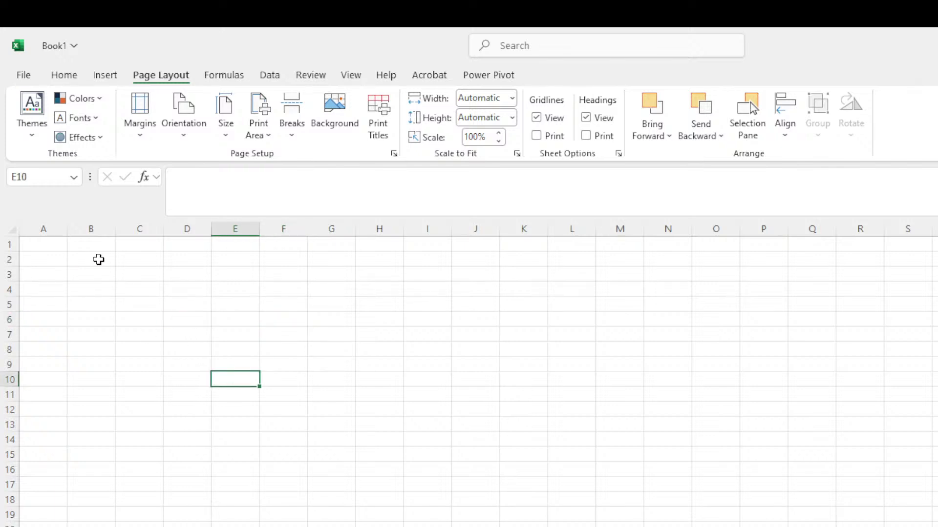
Select the whole of column E, the whole of row 5 and all cells in turn, and clear the selection
key("ctrl+space")
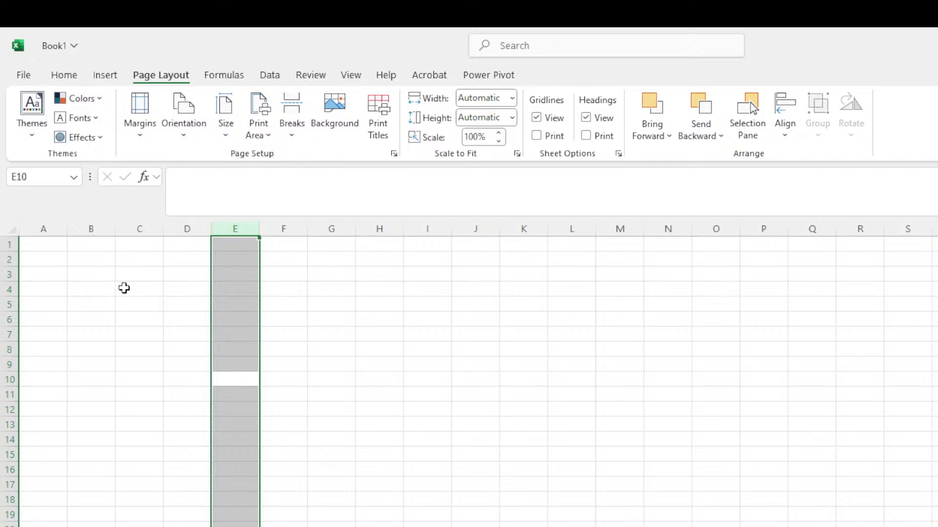
left_click(133, 300)
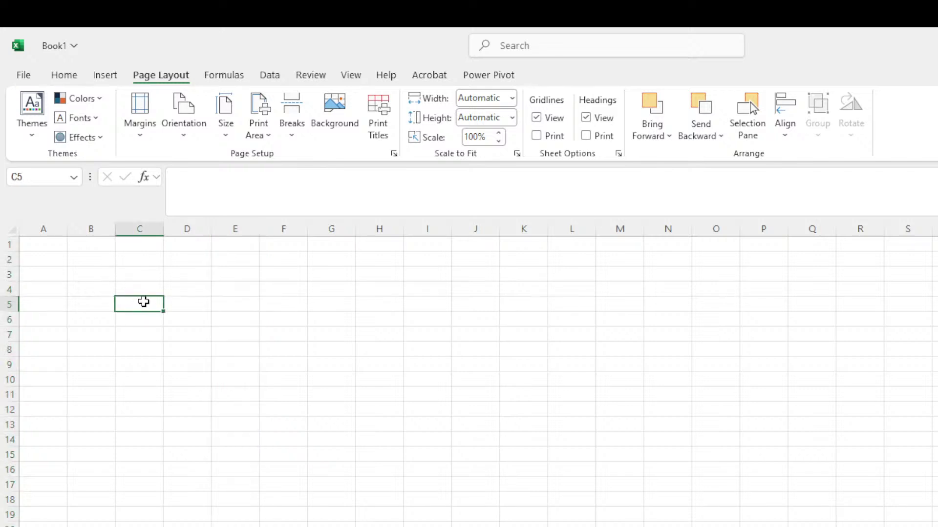
key("shift+space")
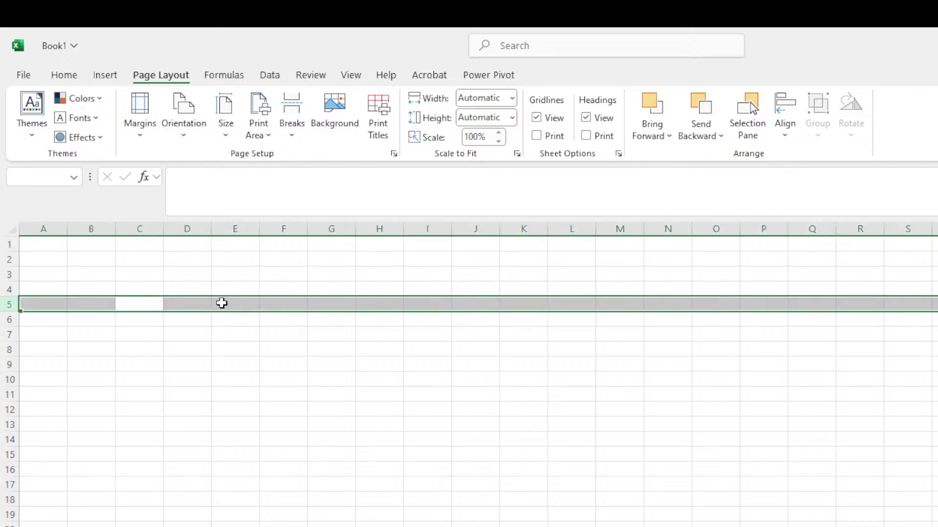
key("ctrl+a")
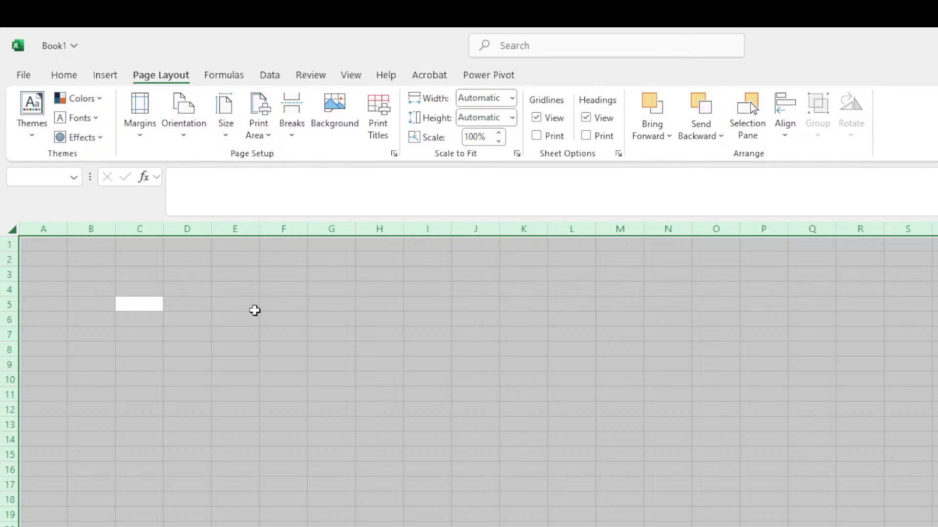
left_click(265, 301)
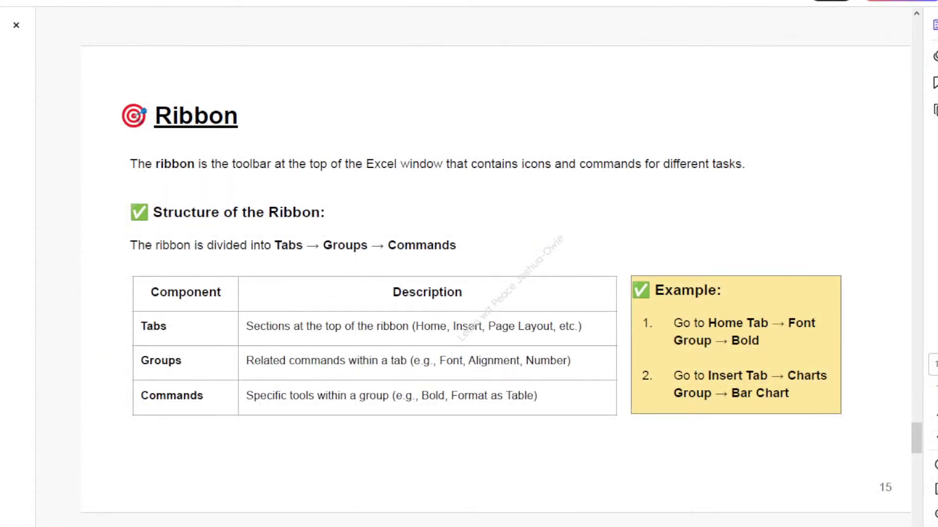
Review the PDF's Keyboard Shortcuts page and switch back to Excel, showing the Home commands
scroll(211, 342, "down", 1)
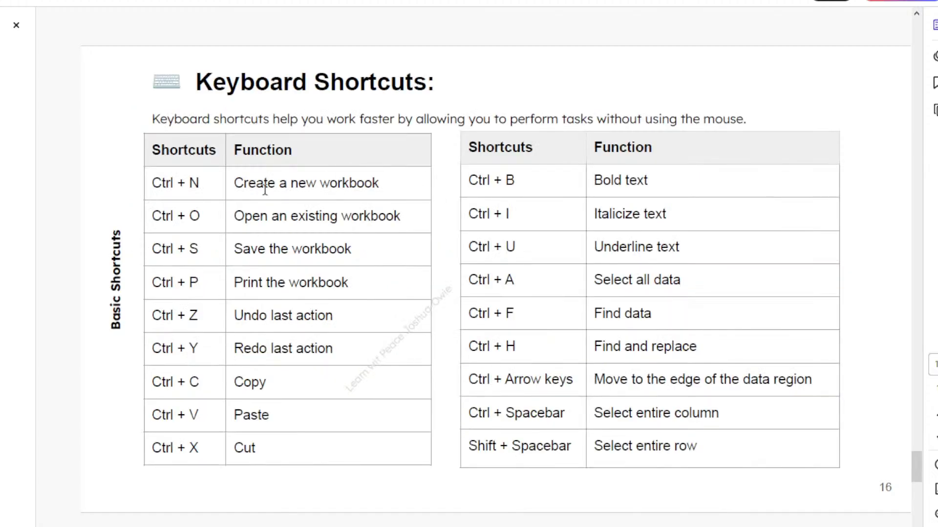
mouse_move(471, 513)
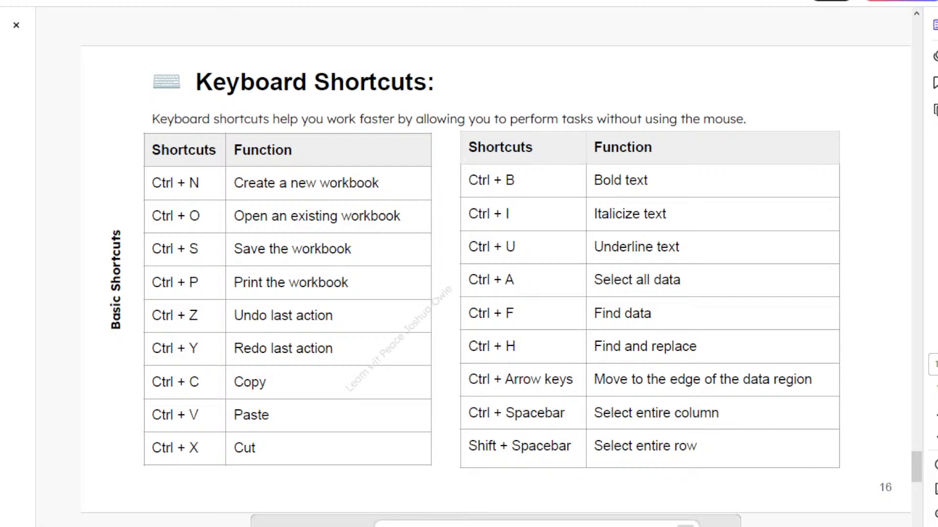
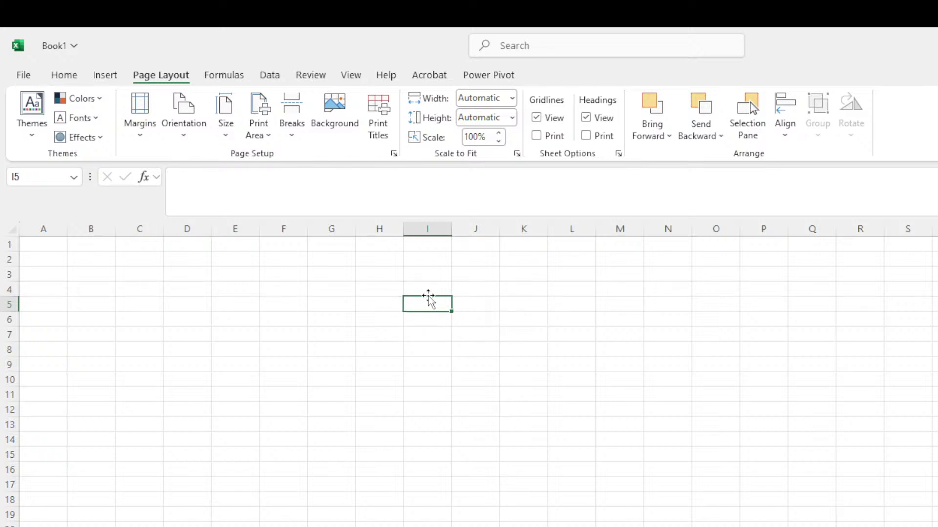
left_click(66, 79)
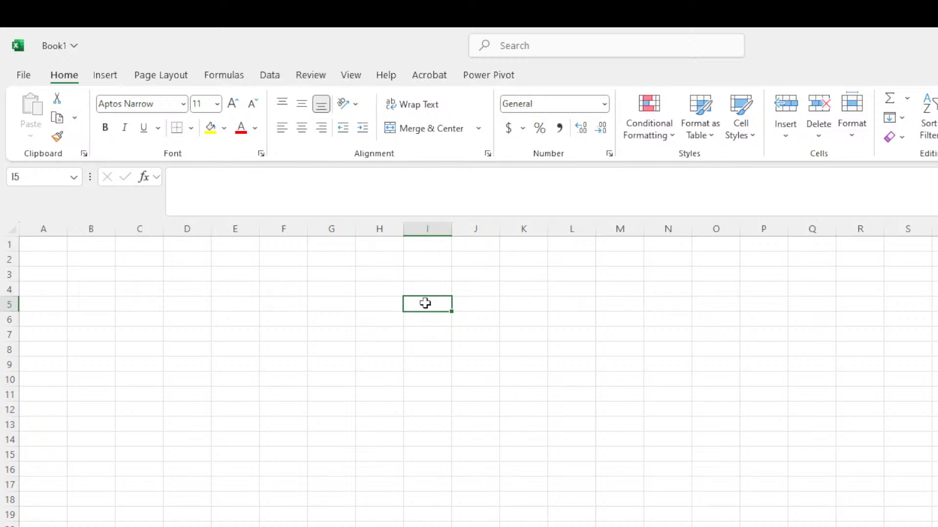
left_click(430, 222)
mouse_move(433, 305)
left_mouse_down()
mouse_move(430, 526)
mouse_move(418, 305)
mouse_move(438, 249)
mouse_move(457, 437)
mouse_move(555, 387)
mouse_move(699, 379)
mouse_move(831, 335)
mouse_move(837, 410)
mouse_move(90, 473)
mouse_move(801, 336)
mouse_move(546, 305)
mouse_move(441, 306)
left_mouse_up()
left_click_drag(440, 303, 455, 319)
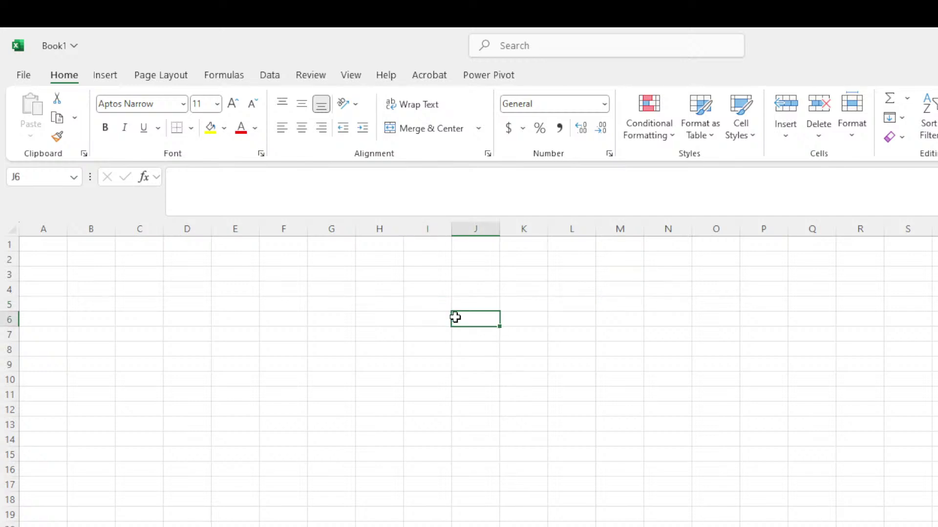
left_click(424, 300)
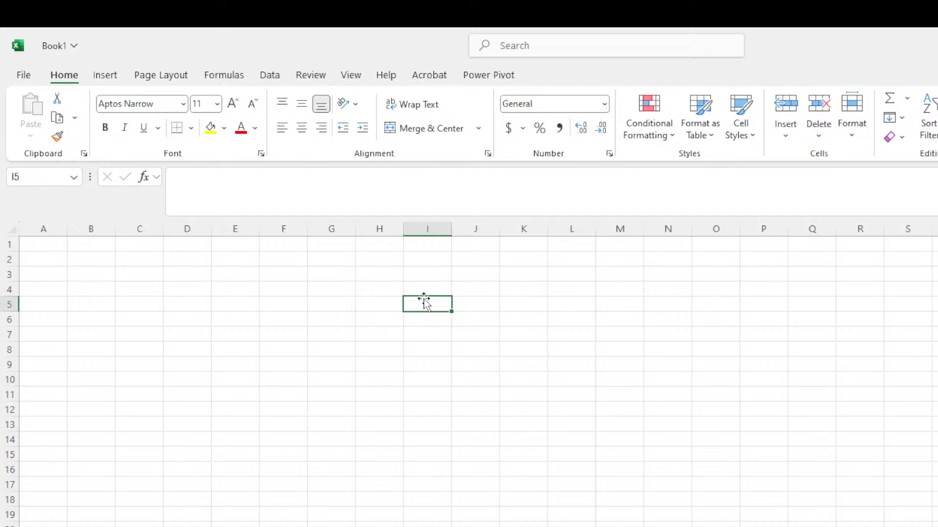
Enter 5,000 in cell I5, select the range I5:I16 and return to I5 alone
type("i")
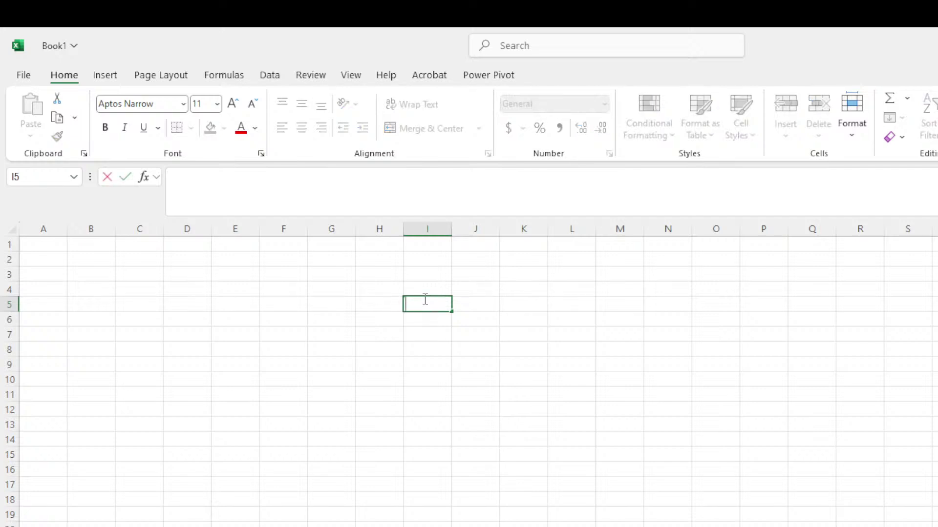
type("5,000")
left_click(447, 379)
left_click(425, 300)
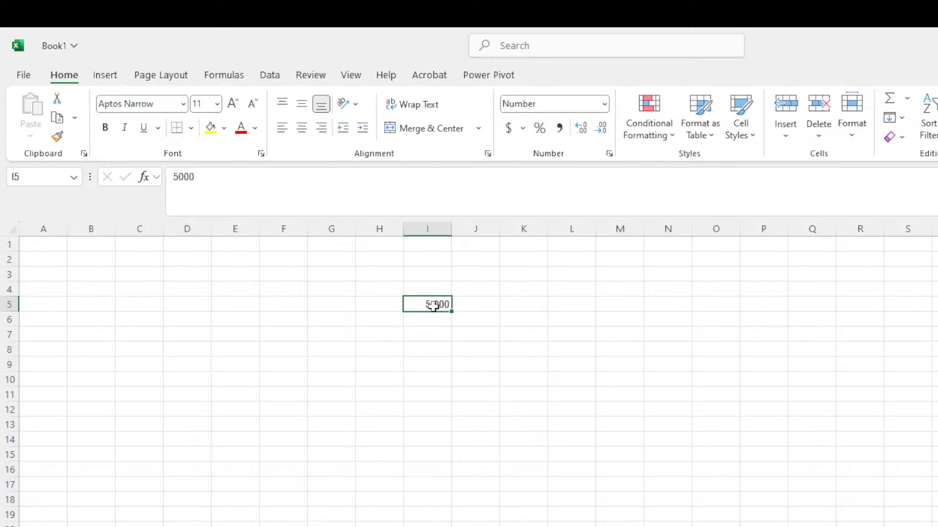
left_click_drag(432, 301, 444, 470)
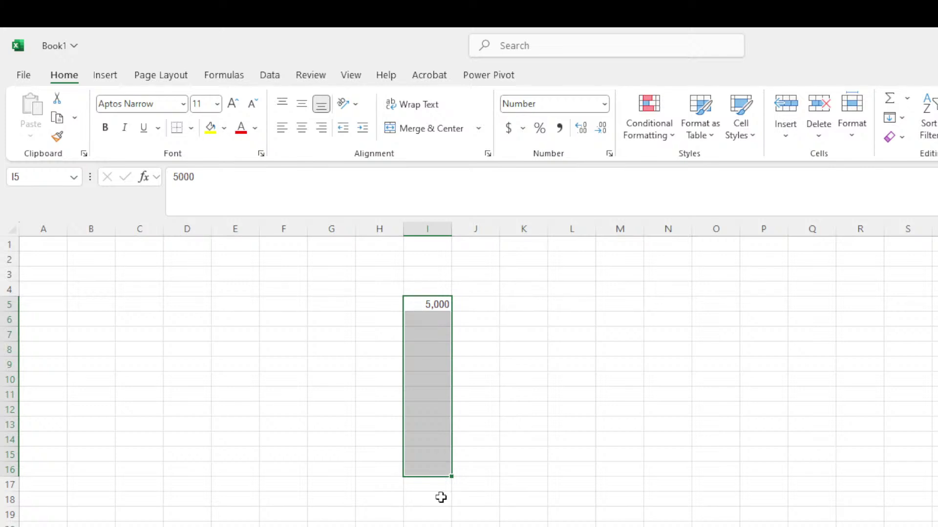
left_click(422, 303)
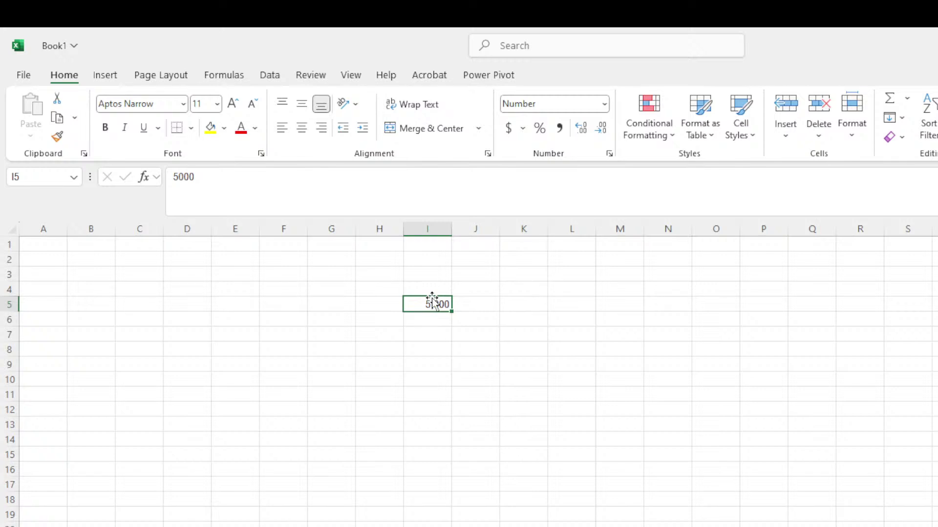
Move the 5,000 in cell I5 successively to C7, J5, F5 and D1, ending in cell H3
left_click_drag(436, 304, 160, 330)
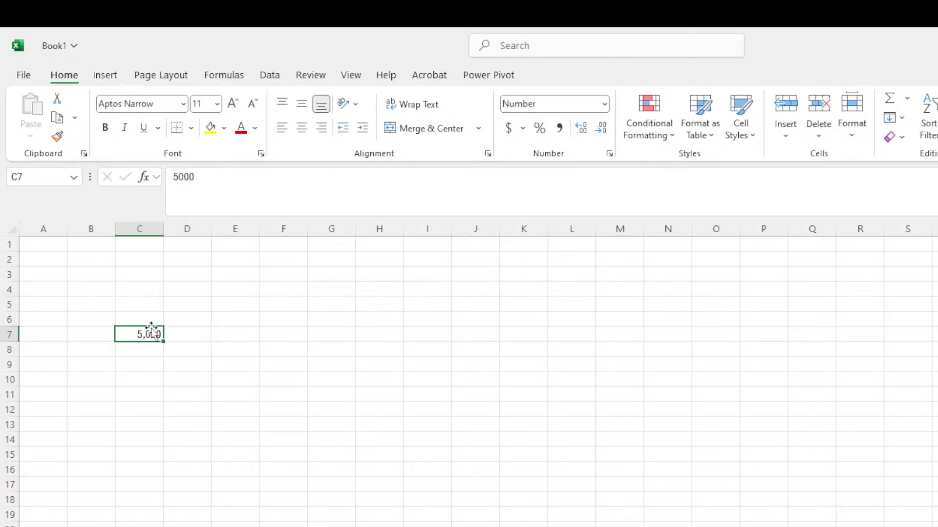
left_click_drag(159, 333, 491, 309)
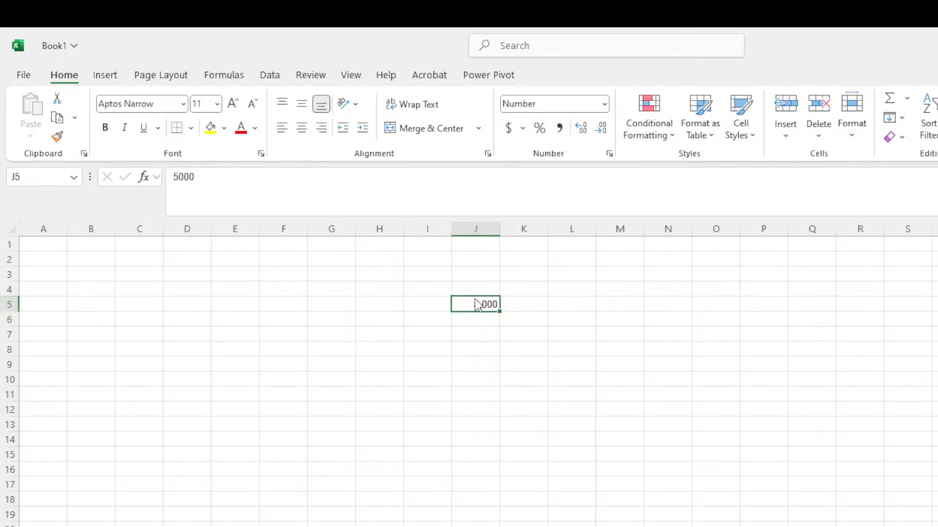
left_click_drag(476, 304, 274, 307)
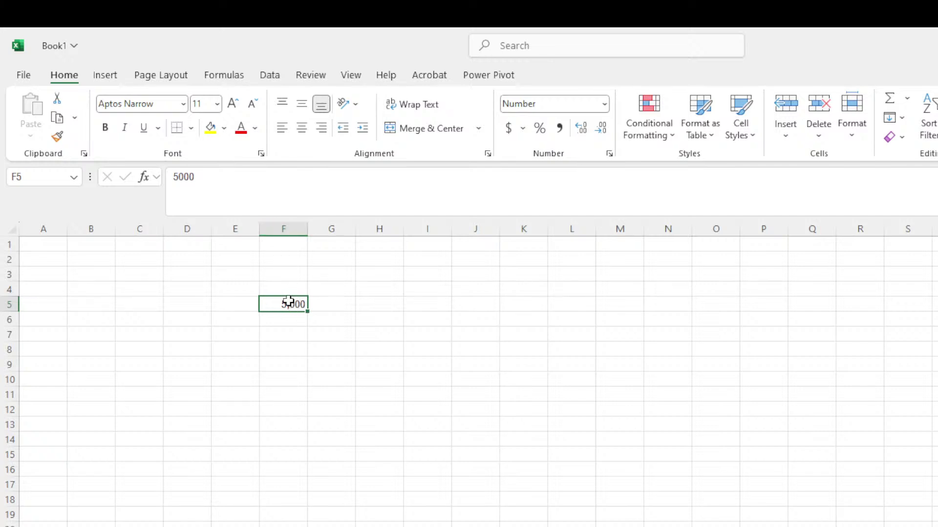
left_click_drag(287, 297, 184, 248)
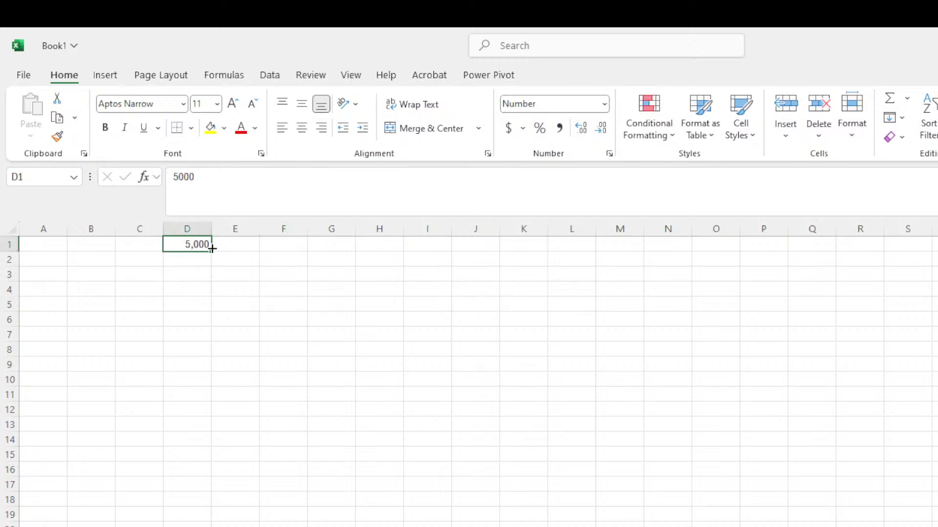
left_click_drag(190, 248, 374, 277)
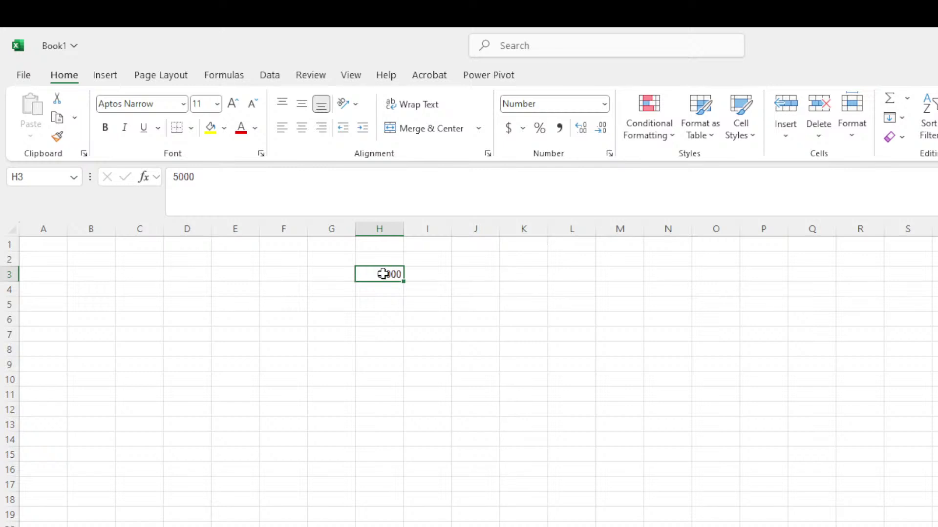
mouse_move(382, 274)
left_mouse_down()
mouse_move(396, 496)
mouse_move(375, 274)
left_mouse_up()
Fill the 5,000 in H3 down to H13, repeat the fill and shrink it back to H3 alone
mouse_move(402, 280)
left_mouse_down()
mouse_move(416, 439)
mouse_move(409, 444)
mouse_move(393, 379)
mouse_move(388, 266)
mouse_move(396, 436)
left_mouse_up()
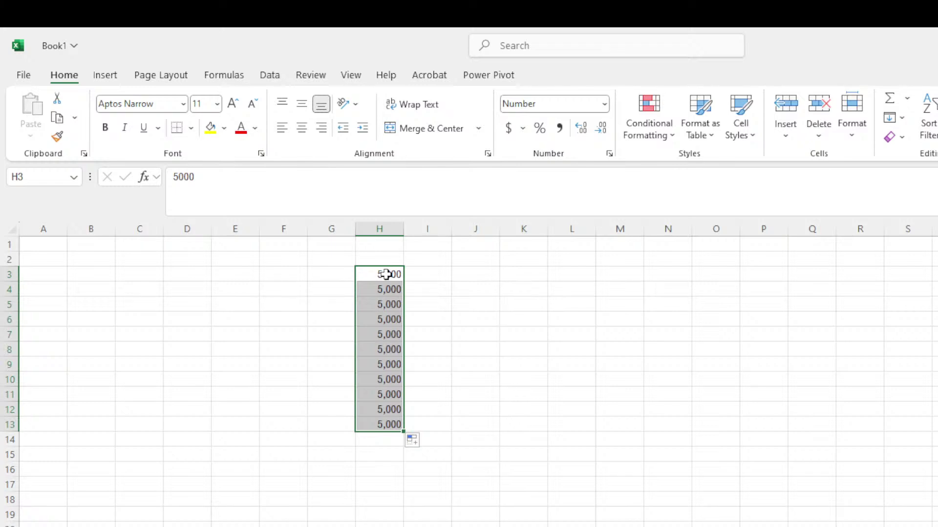
left_click(389, 290)
left_click(387, 271)
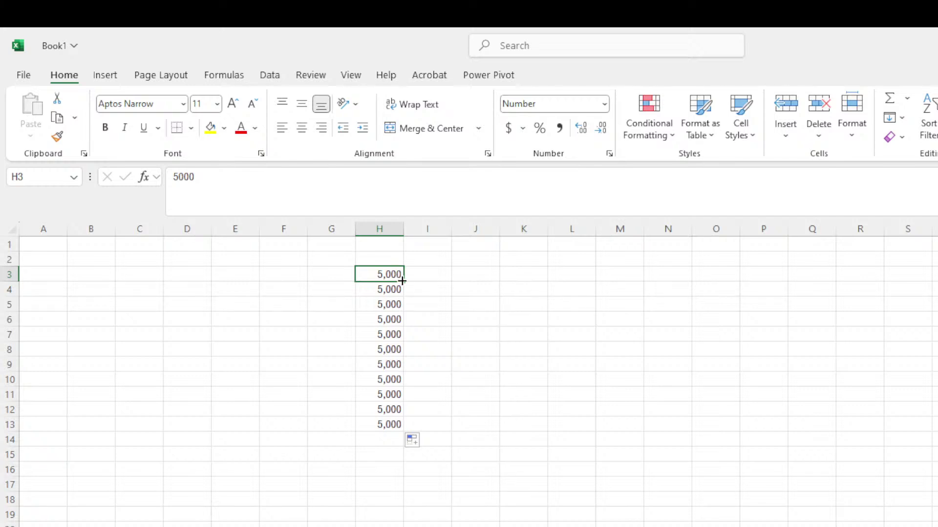
left_click_drag(403, 282, 406, 427)
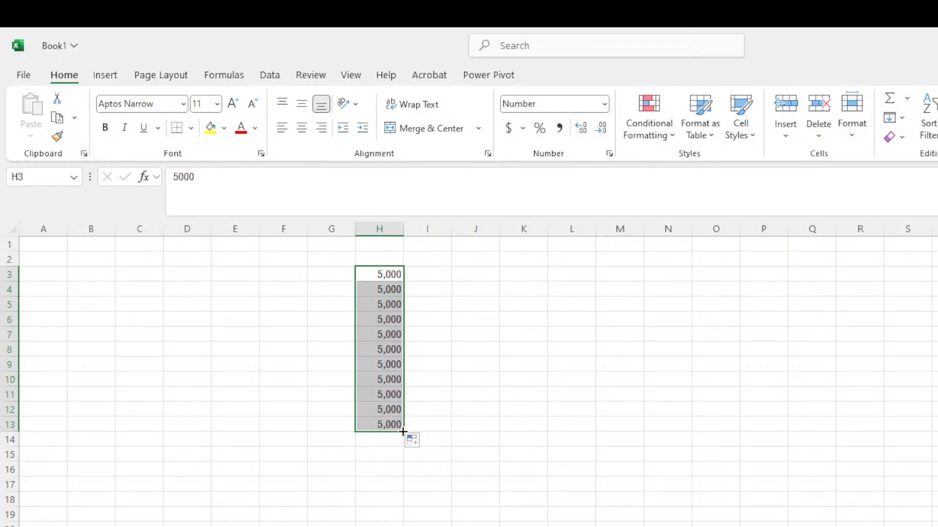
left_click_drag(403, 432, 405, 287)
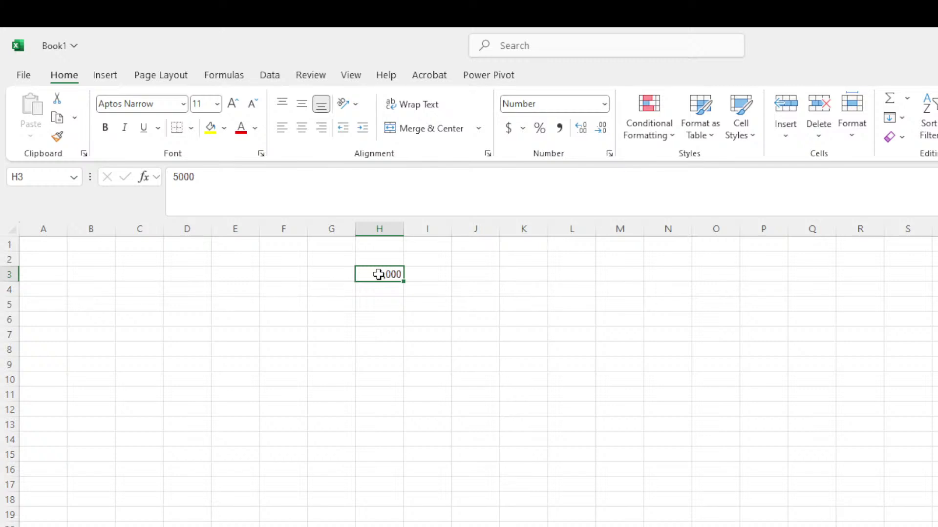
Fill the 5,000 in cell H3 down column H to H14
mouse_move(379, 275)
left_mouse_down()
mouse_move(404, 477)
mouse_move(429, 525)
mouse_move(388, 356)
mouse_move(807, 378)
mouse_move(488, 525)
mouse_move(203, 396)
mouse_move(377, 308)
mouse_move(394, 275)
left_mouse_up()
left_click_drag(406, 283, 404, 443)
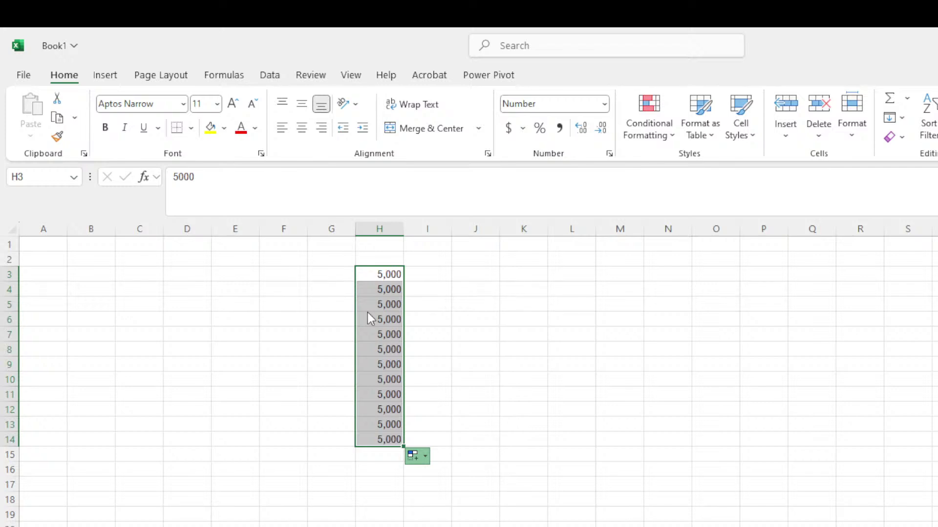
Enter JANUARY in capitals in cell J3
left_click(475, 274)
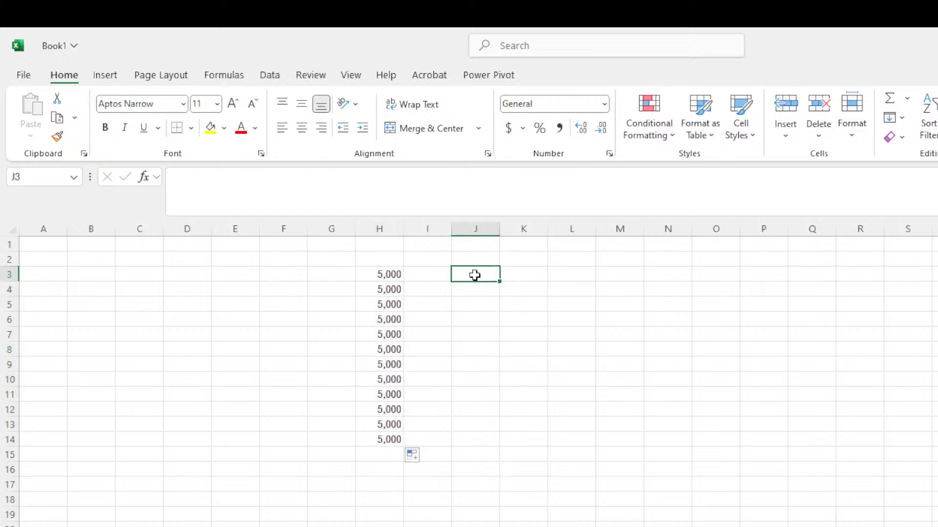
type("jan")
key("BackSpace")
key("BackSpace")
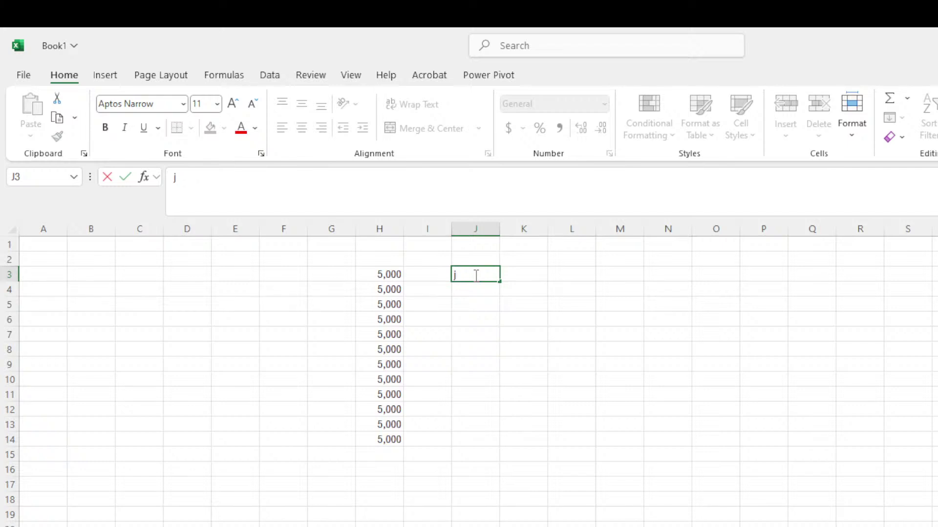
key("BackSpace")
type("JANUARY")
key("Return")
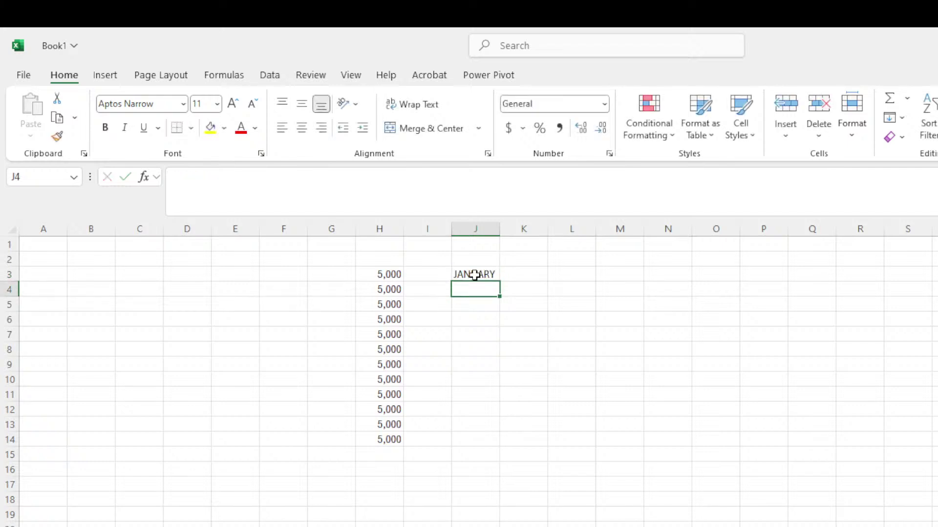
Enter FEBRUARY in cell J4 and fill the month series down to OCTOBER in J12
type("FEBRUA")
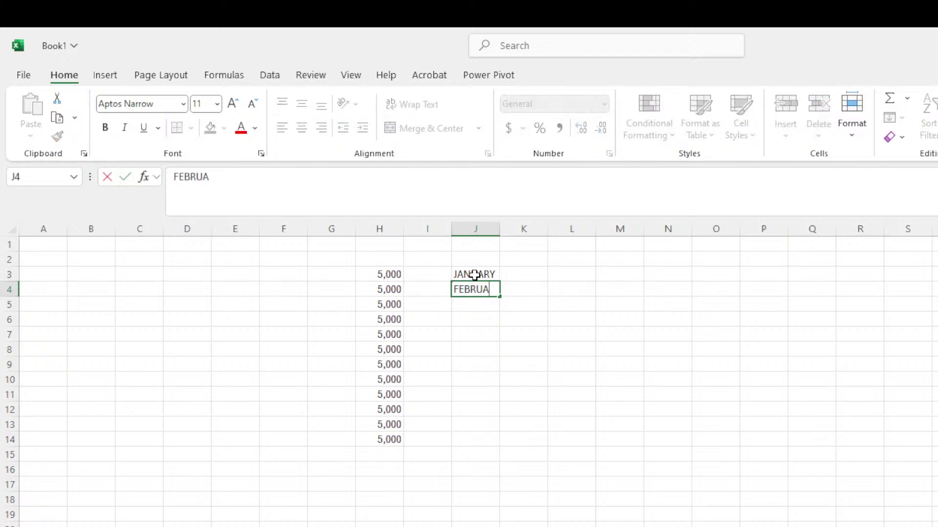
type("RY")
key("Return")
left_click(477, 289)
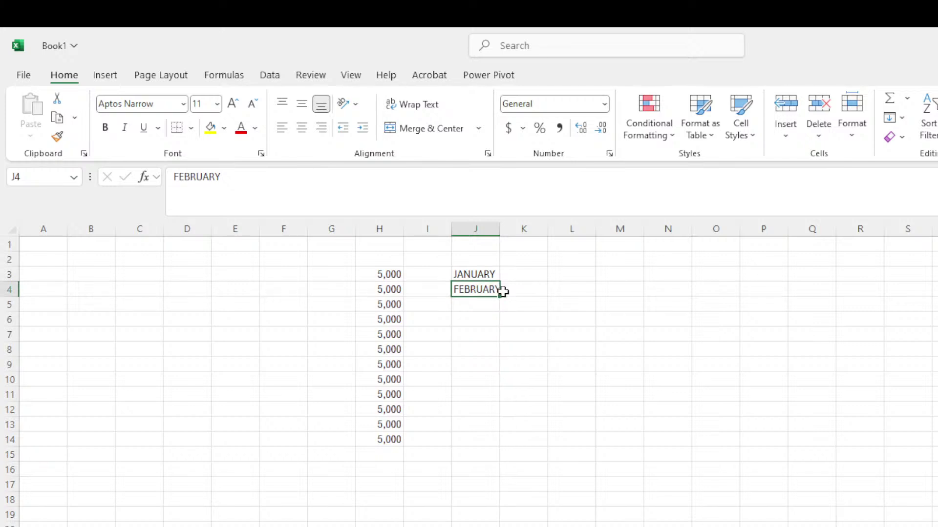
left_click_drag(501, 296, 502, 418)
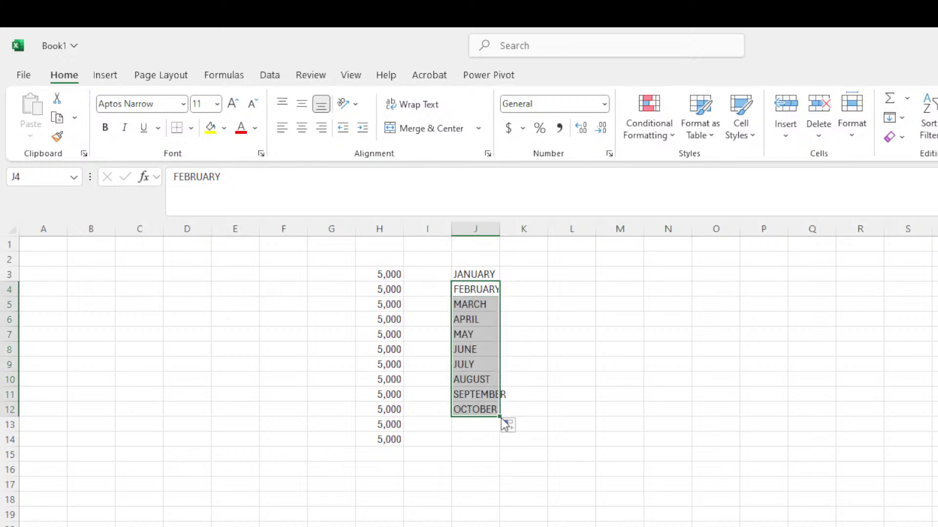
Examine the filled month names in column J cell by cell, ending on JANUARY in J3
left_click(461, 305)
left_click(475, 319)
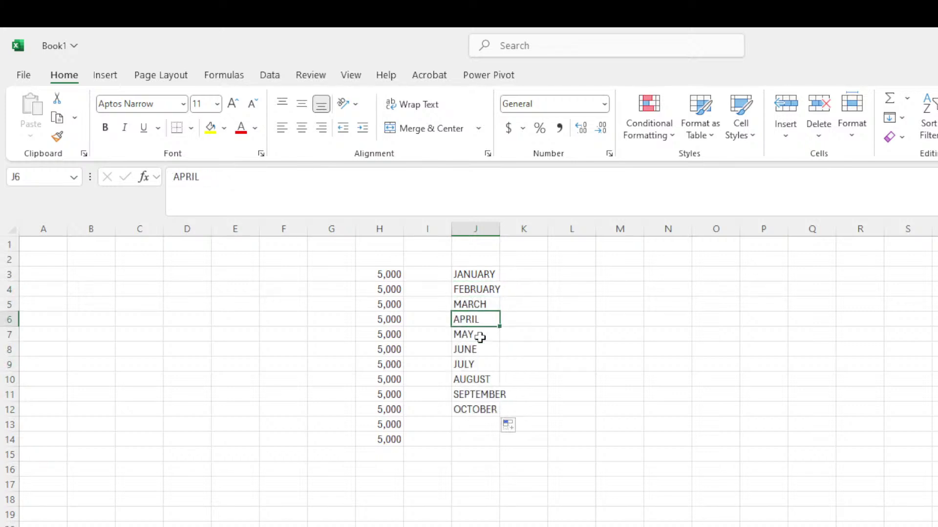
left_click(478, 335)
left_click(482, 364)
left_click(481, 394)
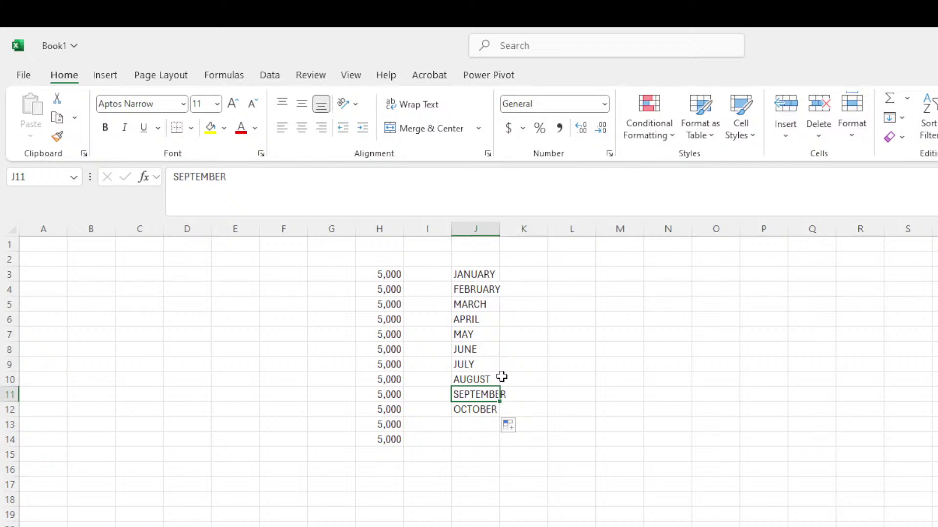
left_click(477, 407)
left_click(475, 289)
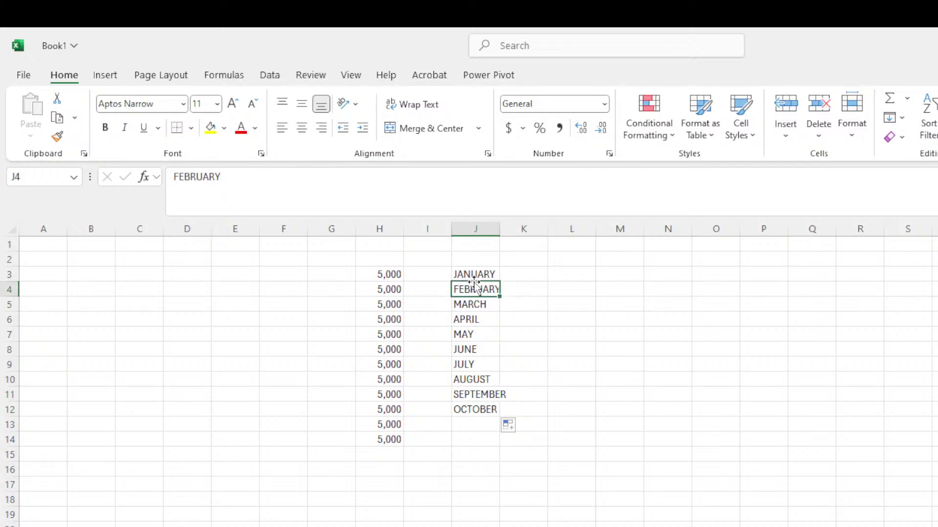
left_click(494, 335)
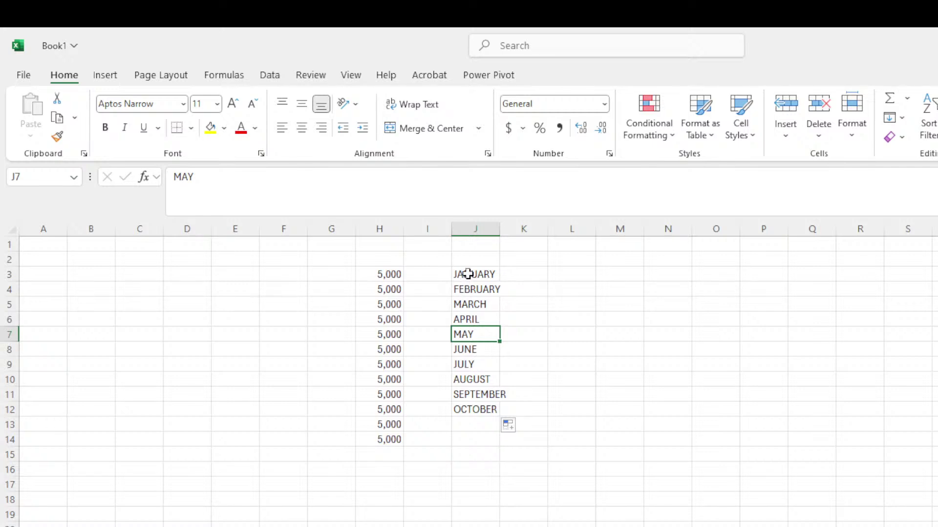
left_click(468, 274)
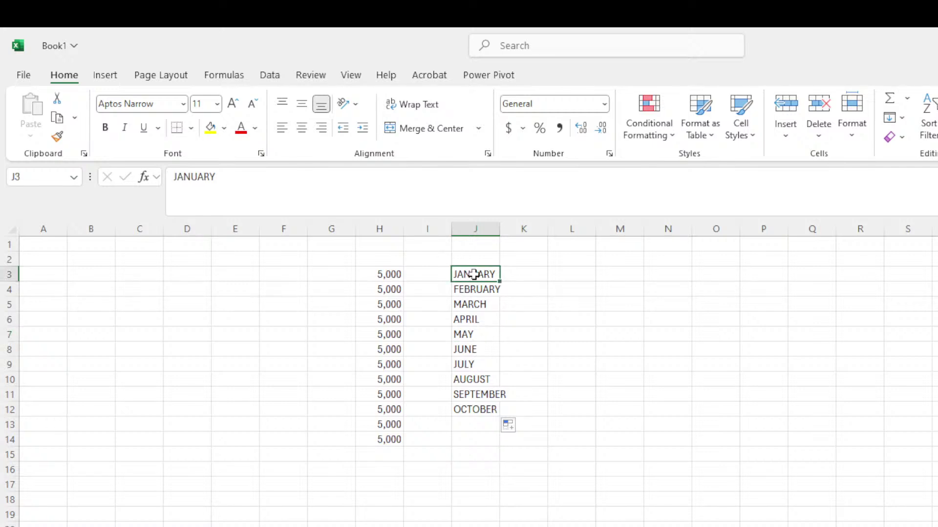
Change the fill of J4:J12 to repeat FEBRUARY, restore the month series and leave cell M8 selected
left_click(508, 433)
left_click(534, 442)
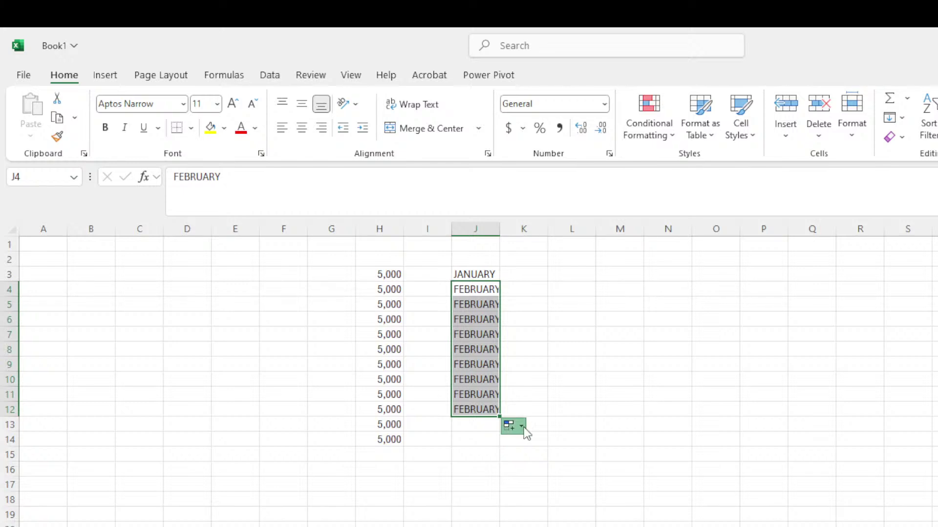
left_click(555, 262)
left_click_drag(478, 274, 479, 421)
left_click(619, 348)
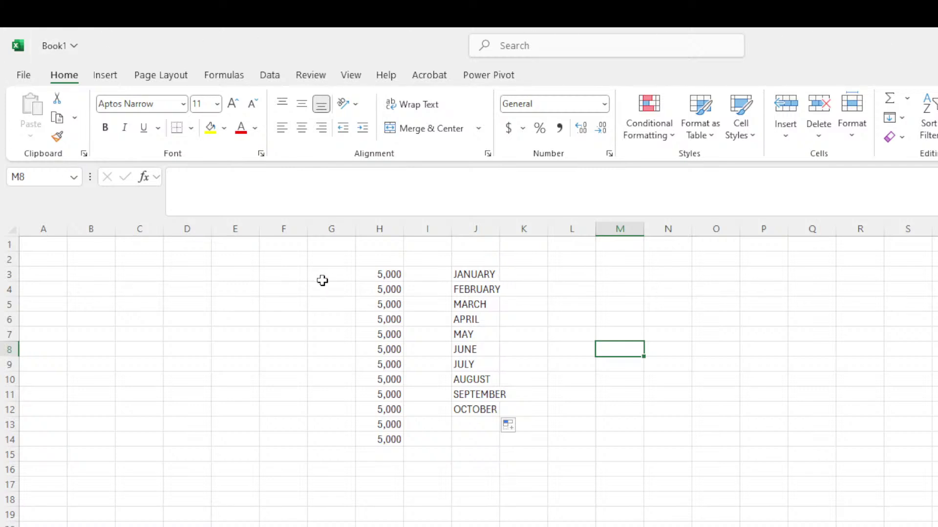
Select the range H2:K17 covering the 5,000 values and the month list
left_click(373, 263)
left_click_drag(373, 264, 515, 484)
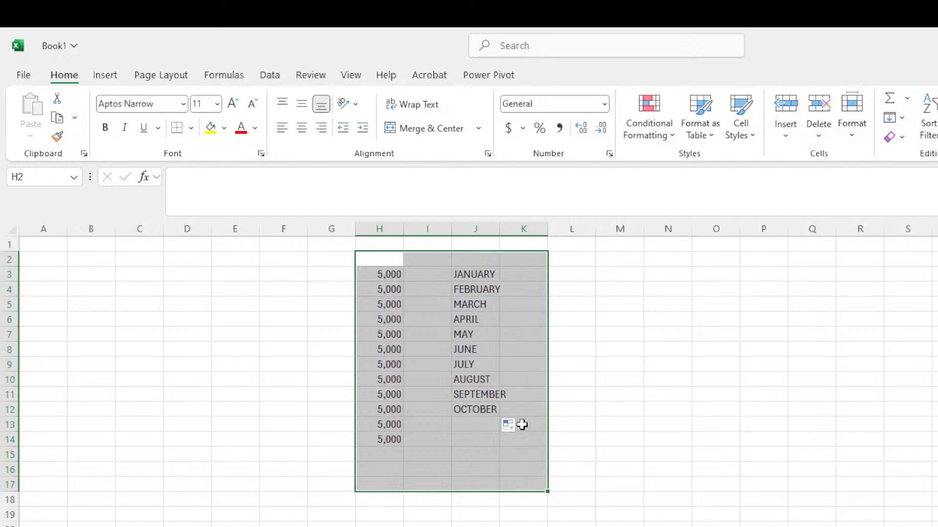